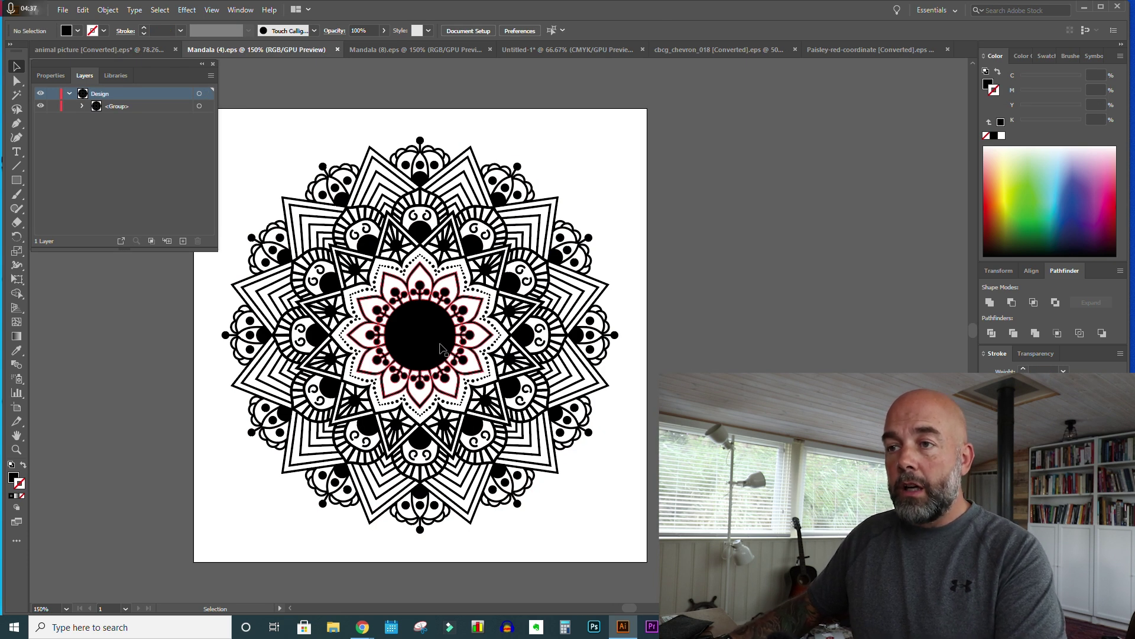
- Paste the copied antelope silhouette into the mandala document and position it over the middle of the mandala
key(a)
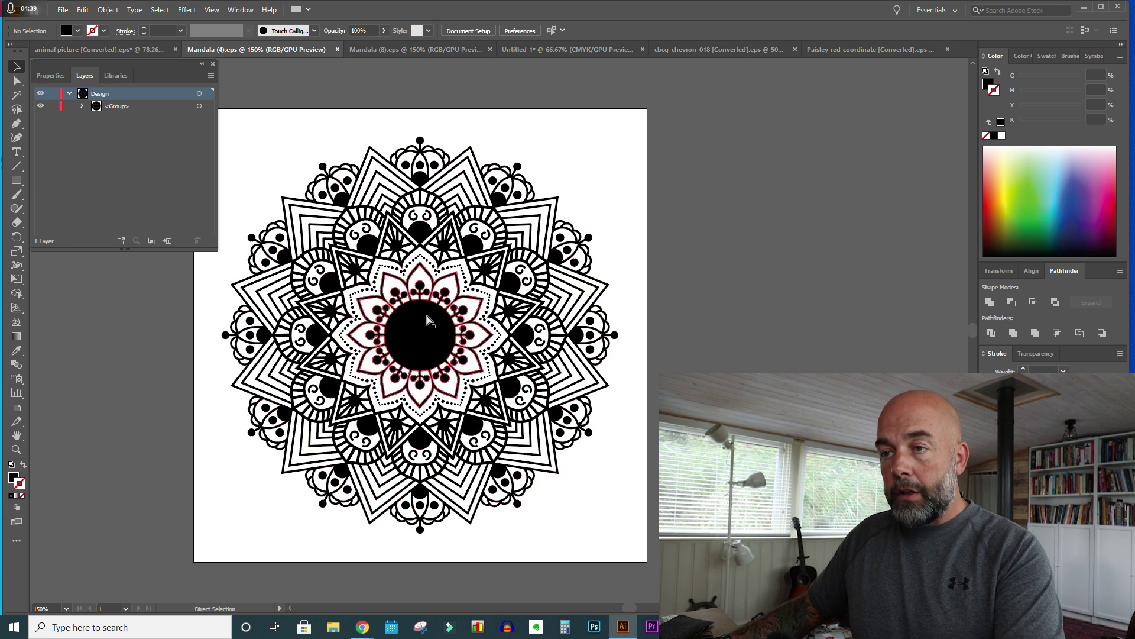
key(ctrl+v)
drag(507, 353, 429, 339)
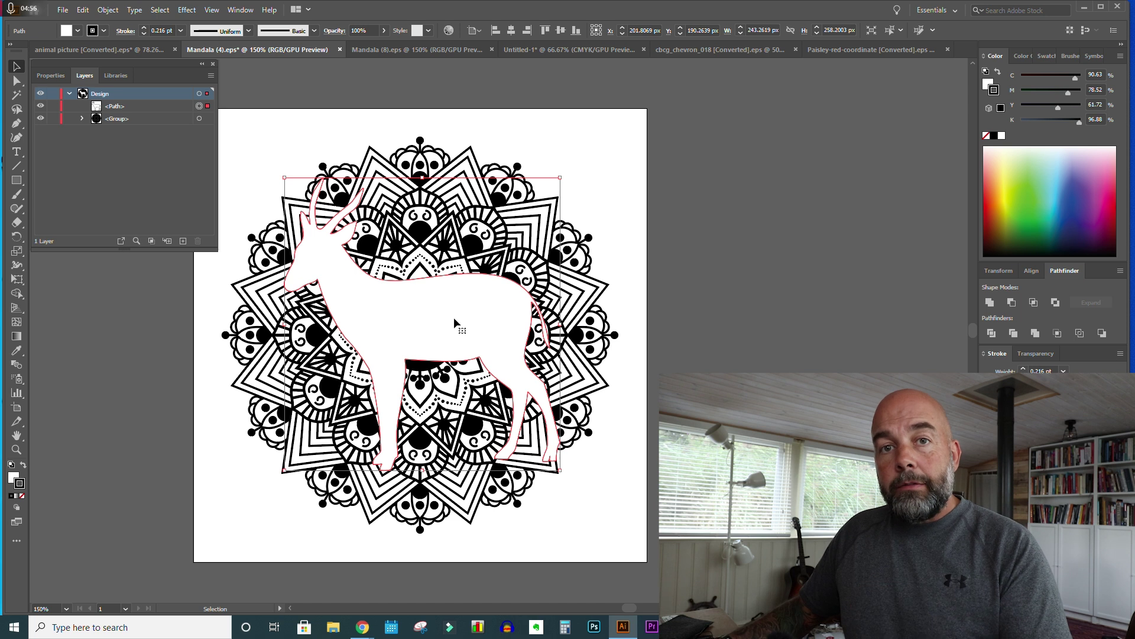
- Duplicate the antelope silhouette in place in front of the original and hide the upper copy
key(a)
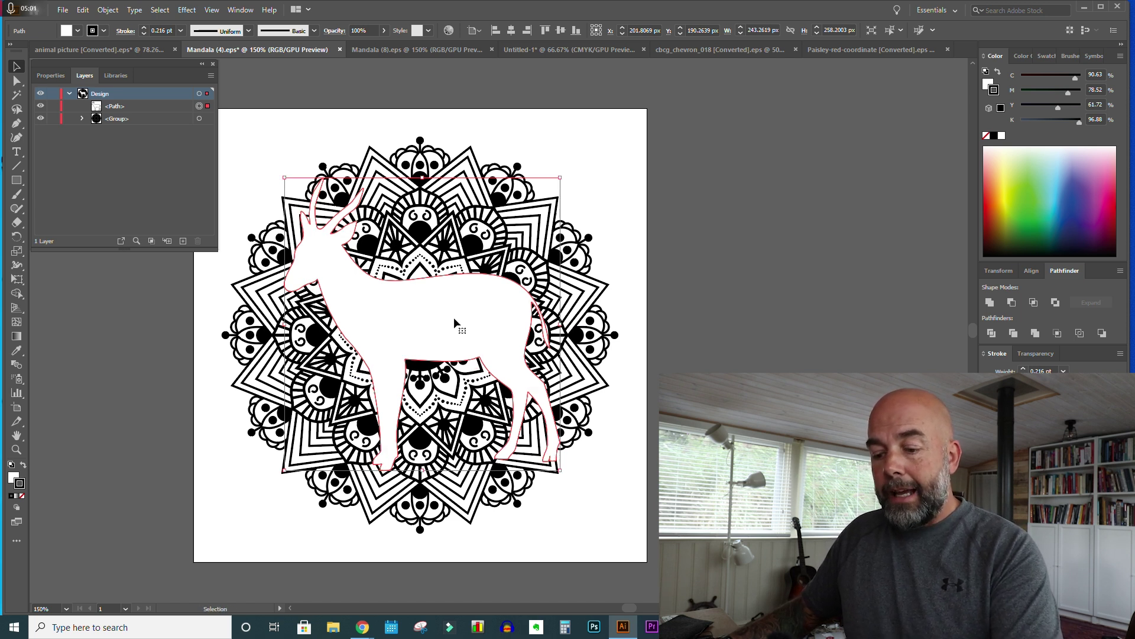
key(ctrl+c)
key(ctrl+f)
key(v)
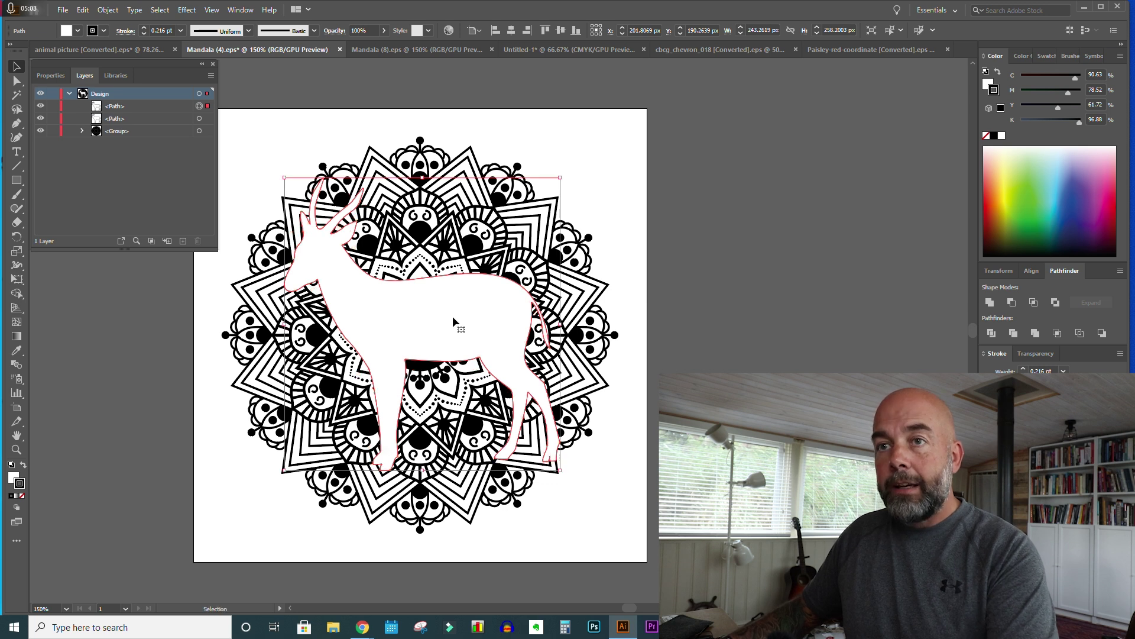
click(40, 107)
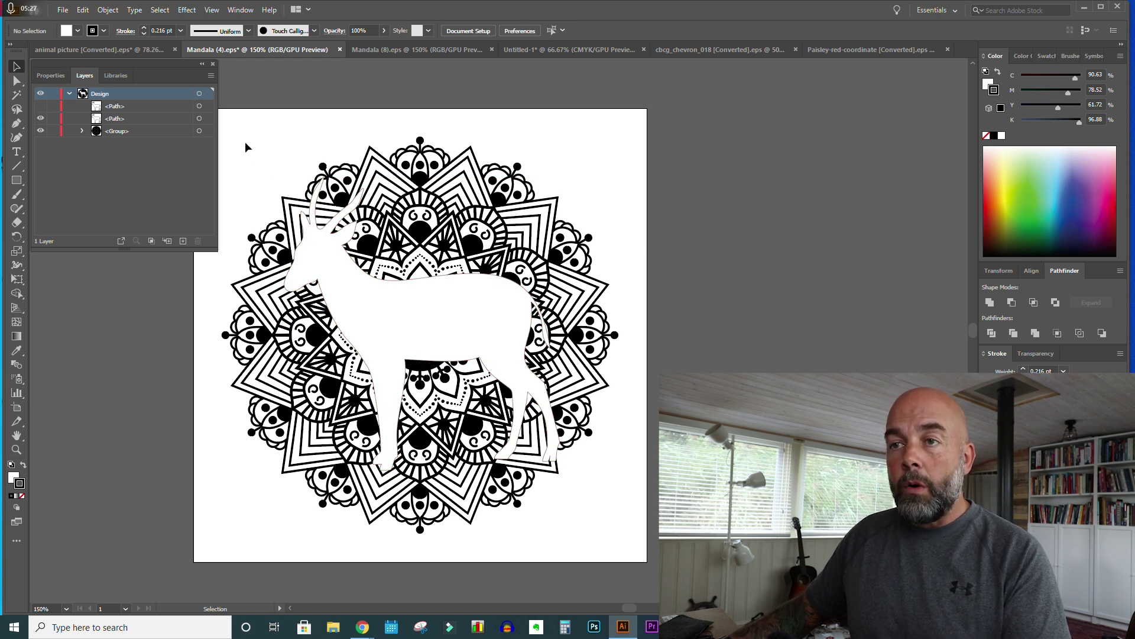
- Cut the mandala design out of the visible antelope silhouette with the Pathfinder Minus Back operation
drag(246, 142, 248, 151)
drag(261, 208, 626, 533)
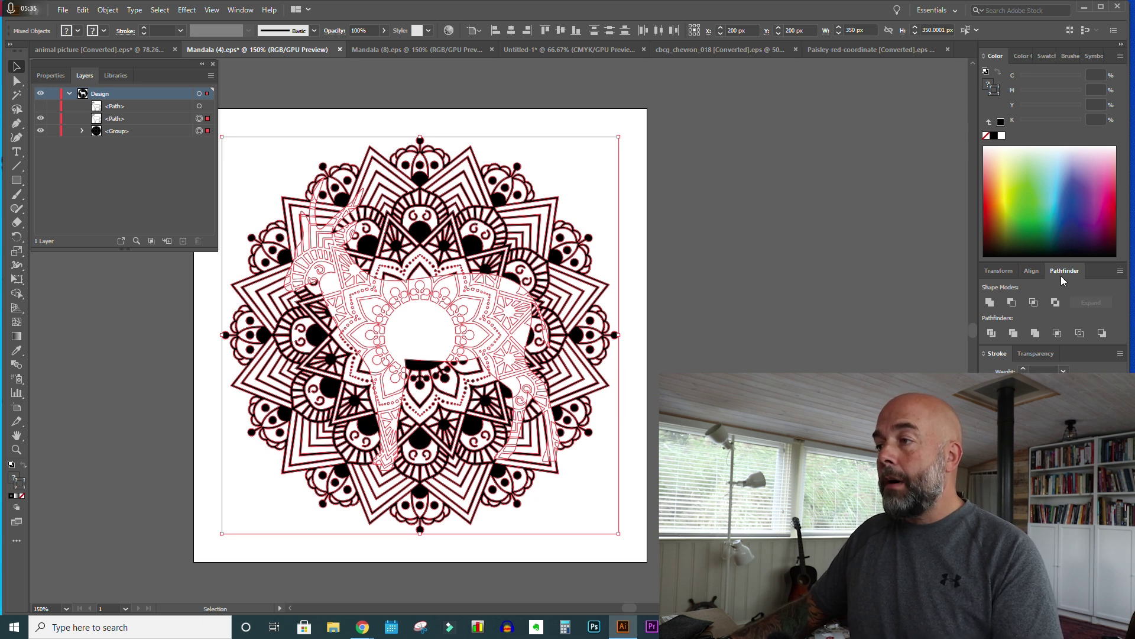
click(232, 12)
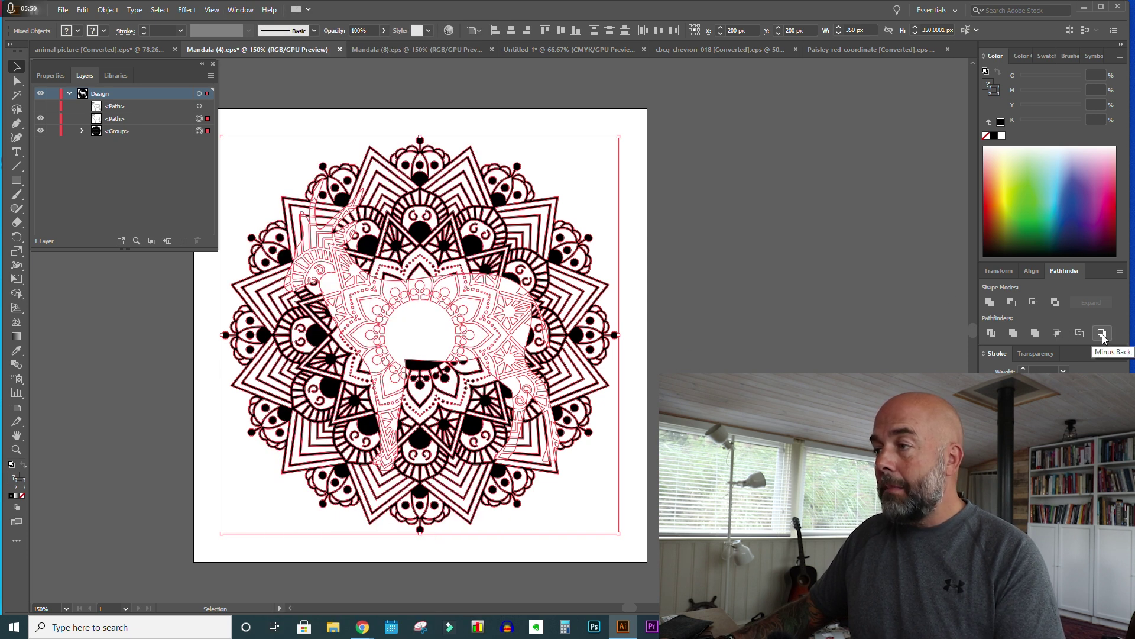
click(1103, 335)
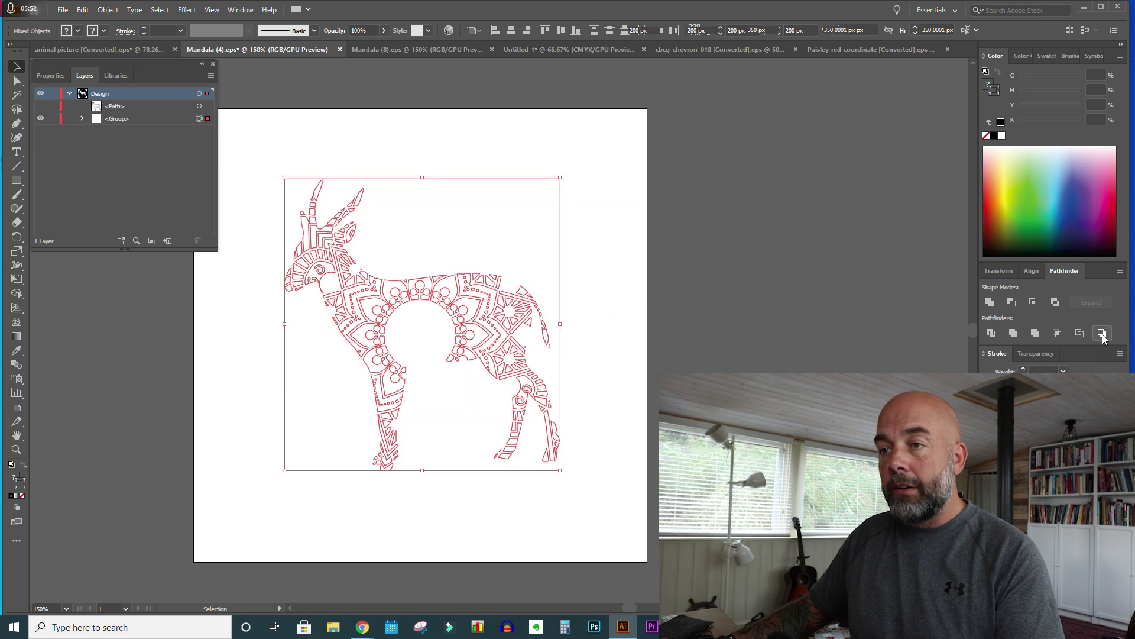
click(591, 322)
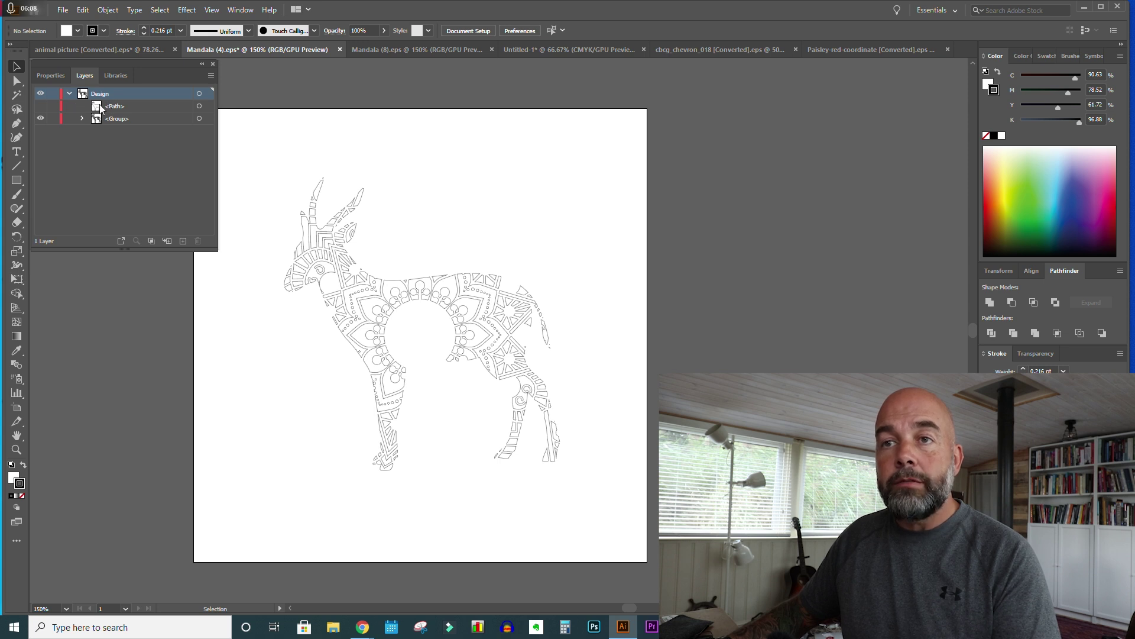
- Show the hidden antelope outline beneath the patterned pieces and group the two together
click(40, 107)
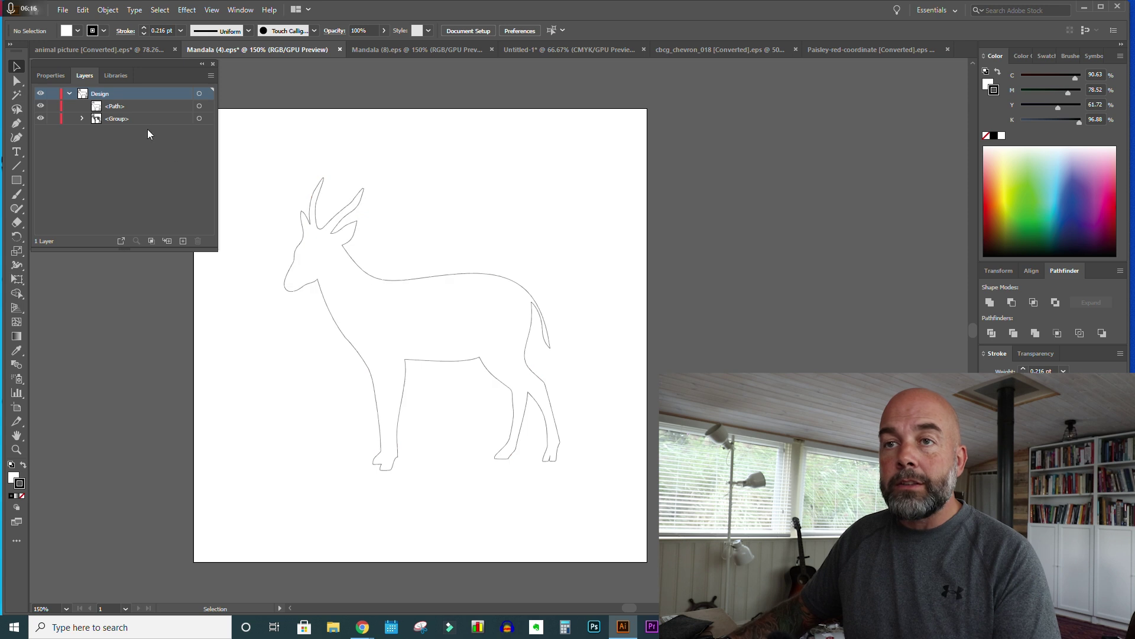
click(136, 105)
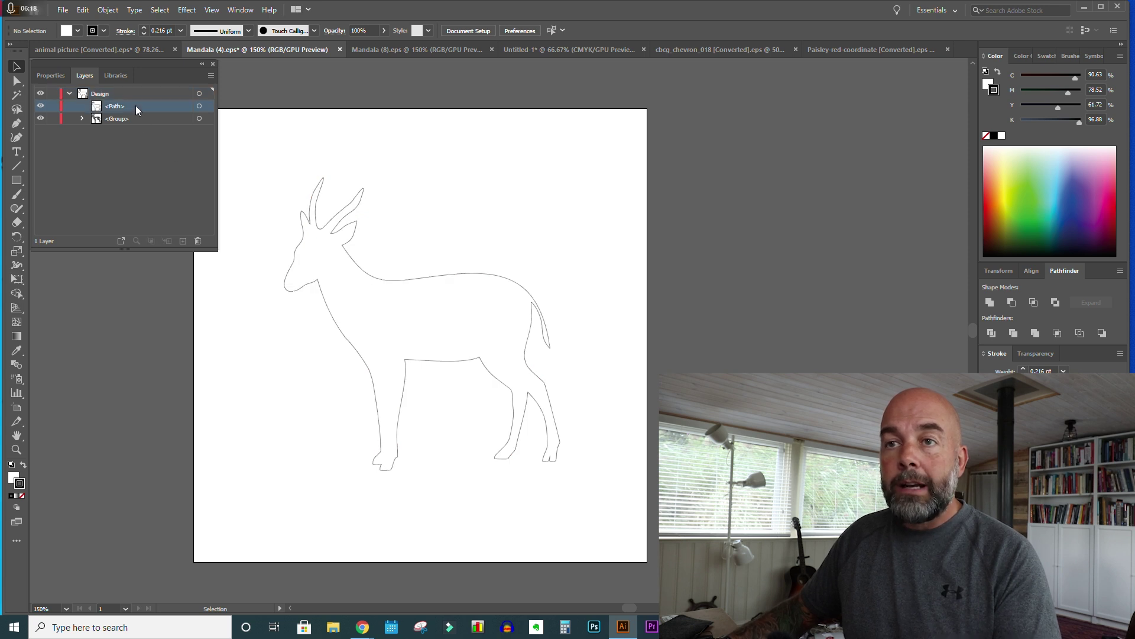
drag(136, 105, 137, 124)
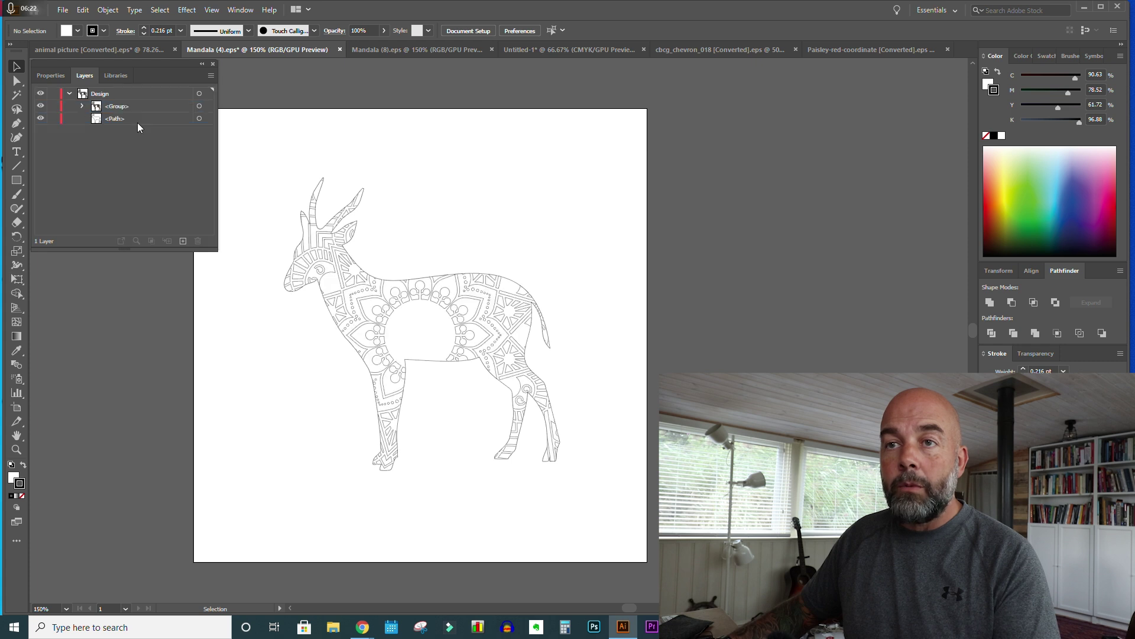
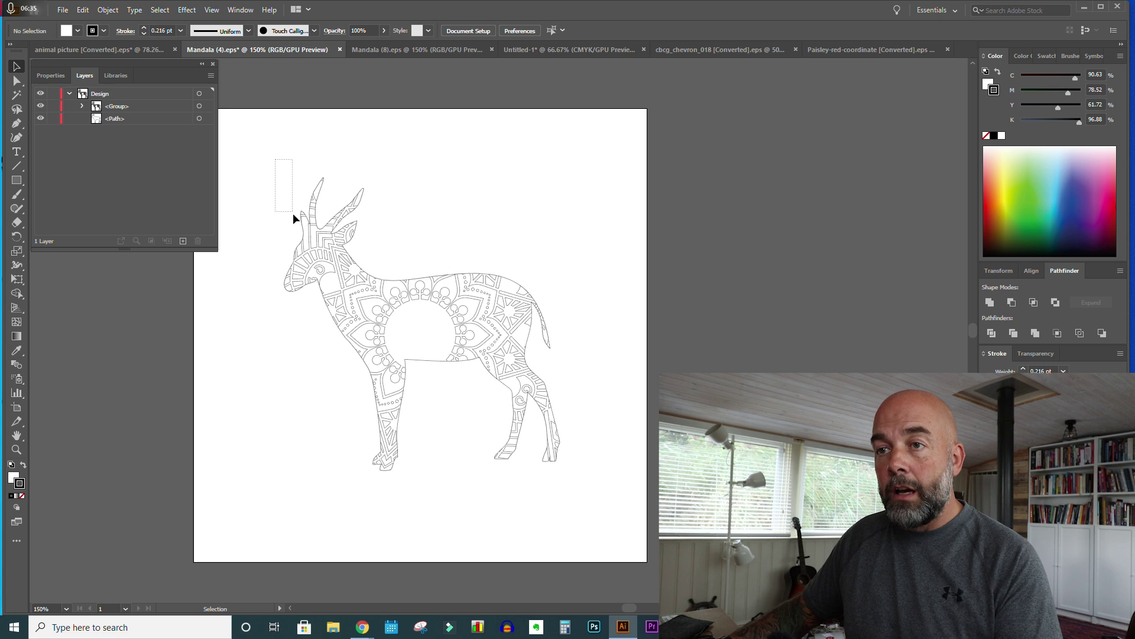
drag(300, 275, 591, 492)
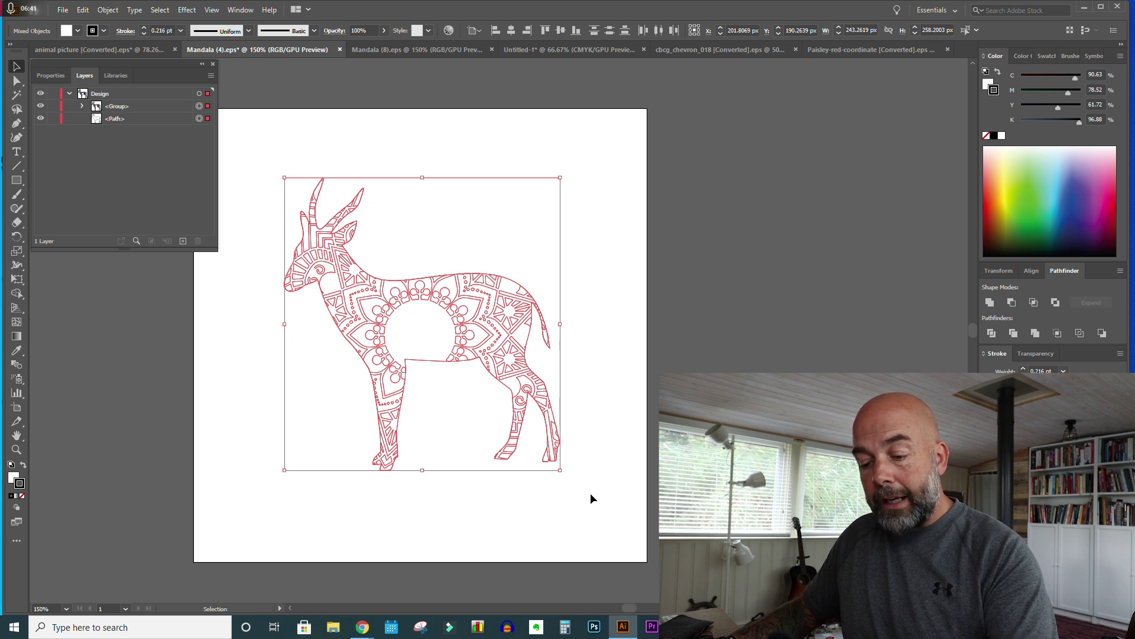
key(a)
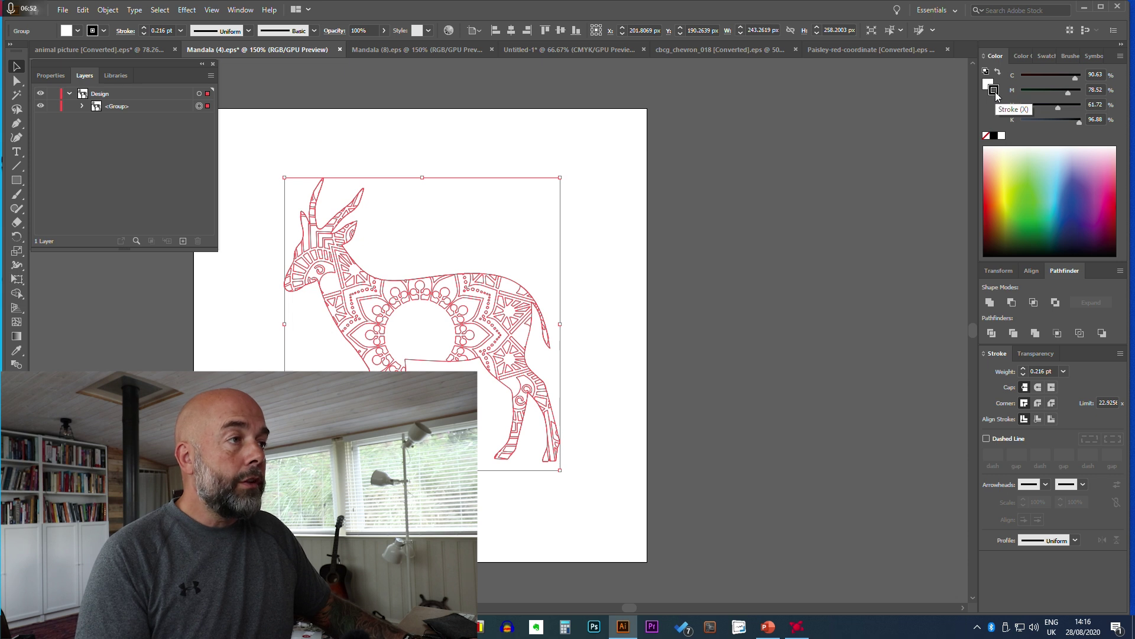
- Set the stroke weight of the grouped antelope artwork to 1 pt
click(1024, 370)
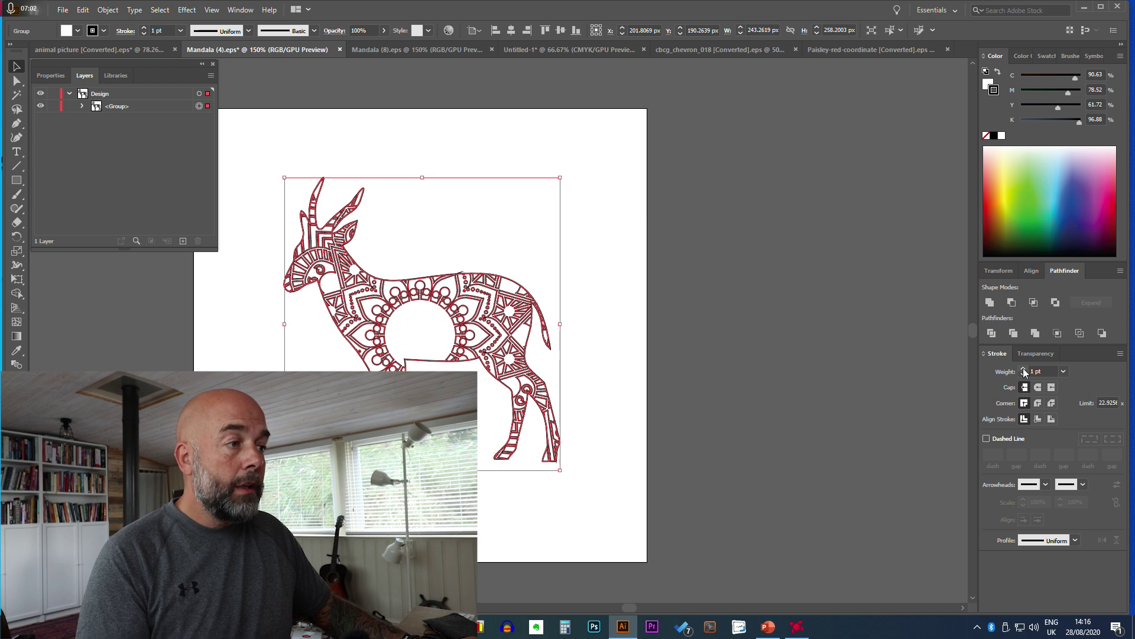
click(1024, 370)
click(1023, 370)
click(1023, 370)
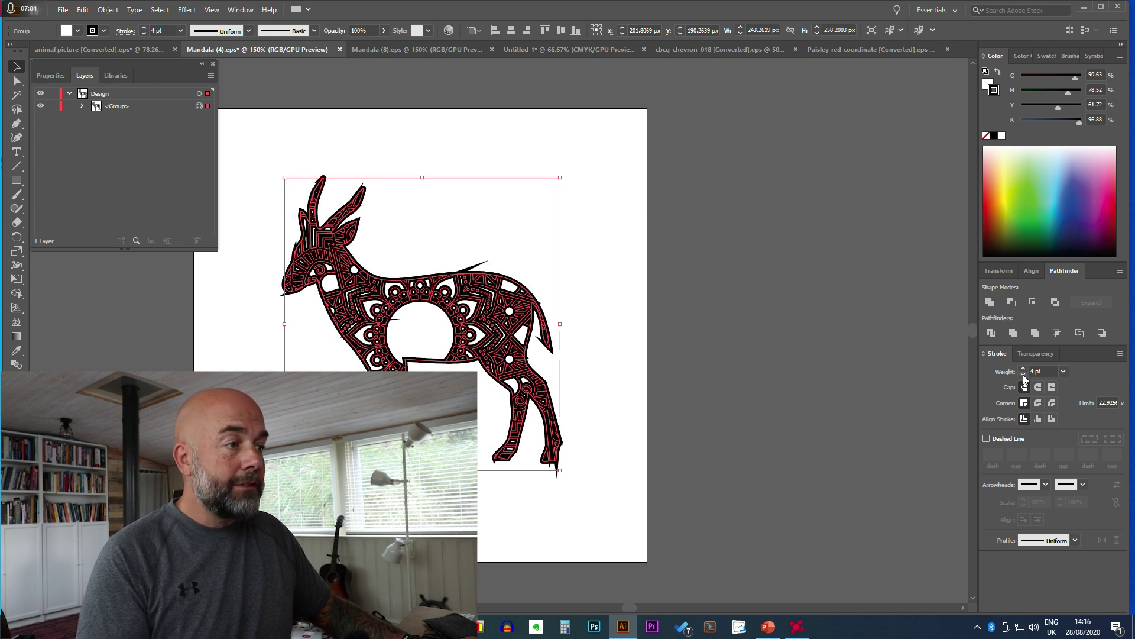
click(1024, 375)
click(1024, 375)
click(1024, 375)
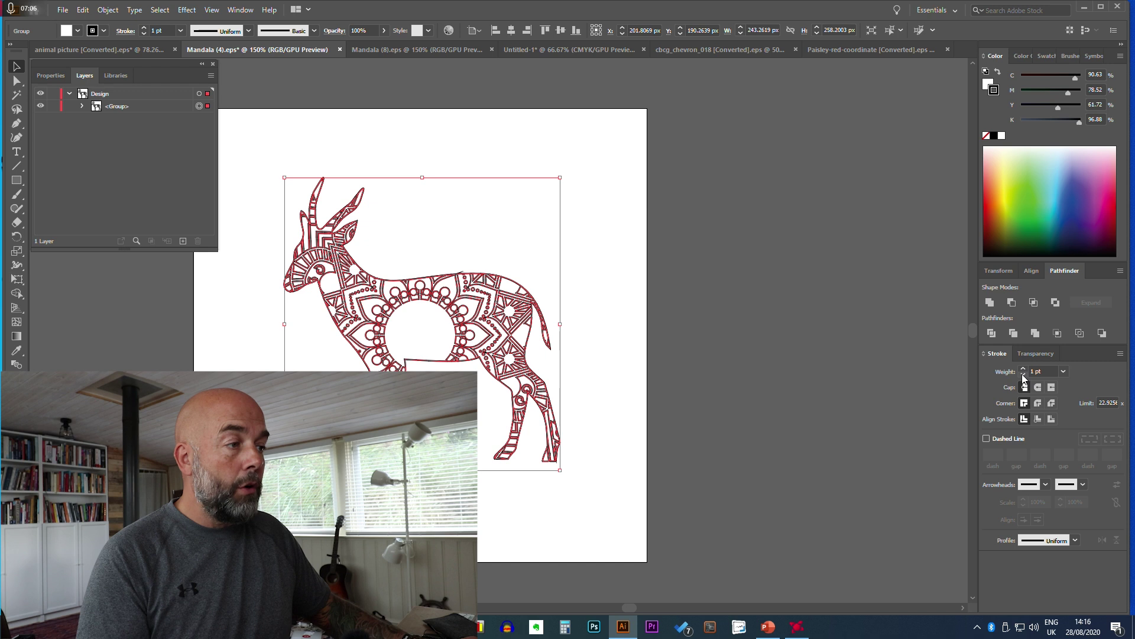
click(738, 354)
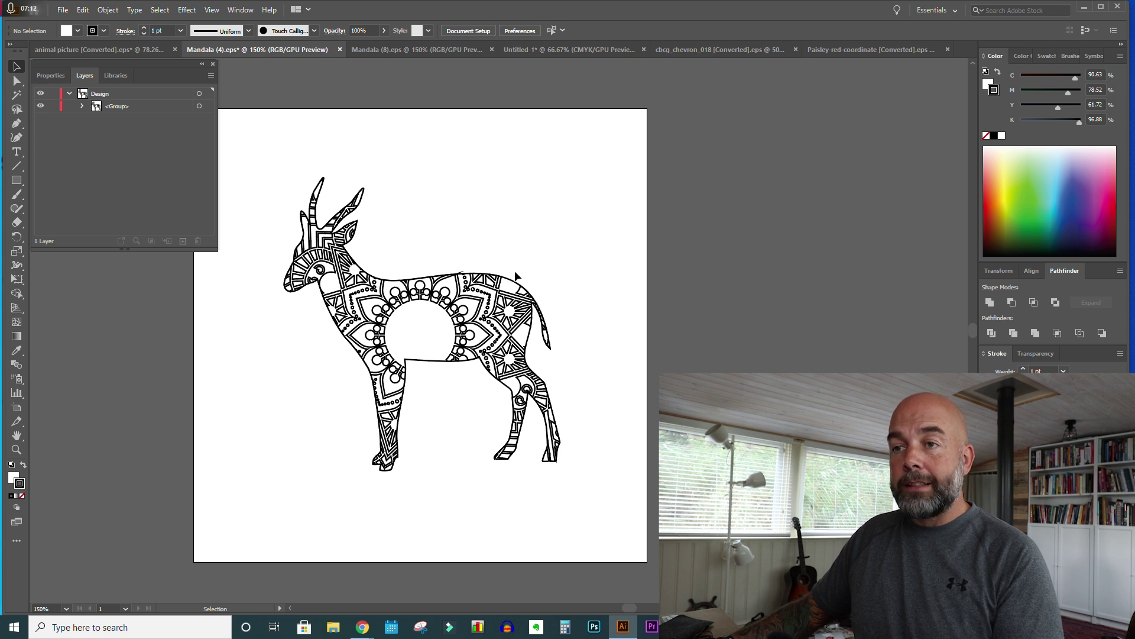
- Copy the patterned antelope group into the blank Untitled-1 document
drag(295, 168, 567, 484)
key(a)
key(v)
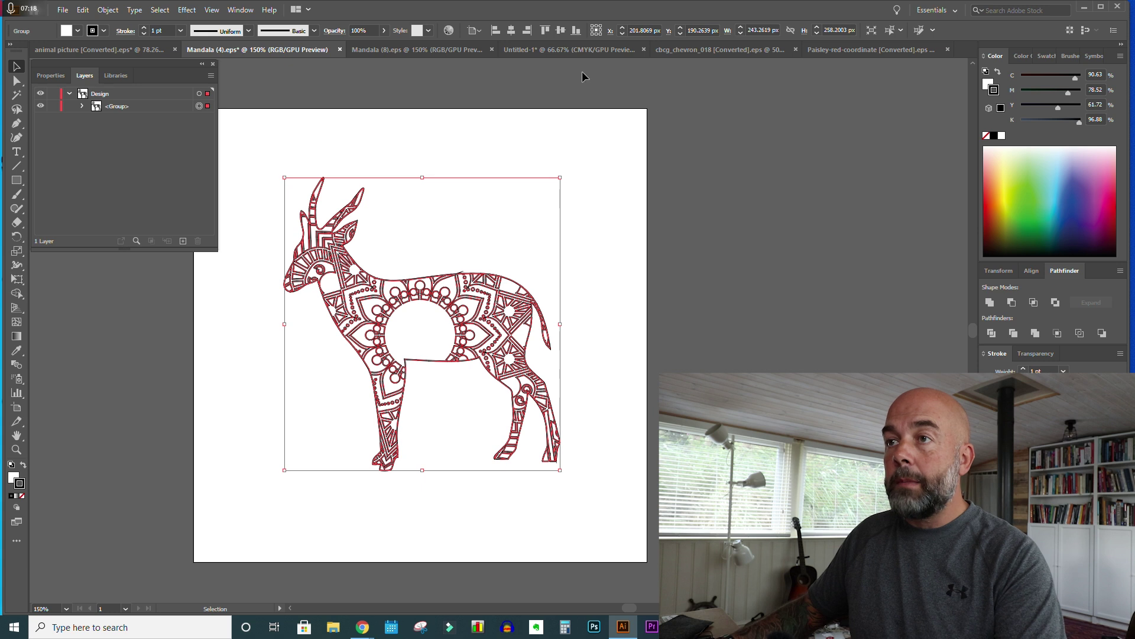
click(570, 50)
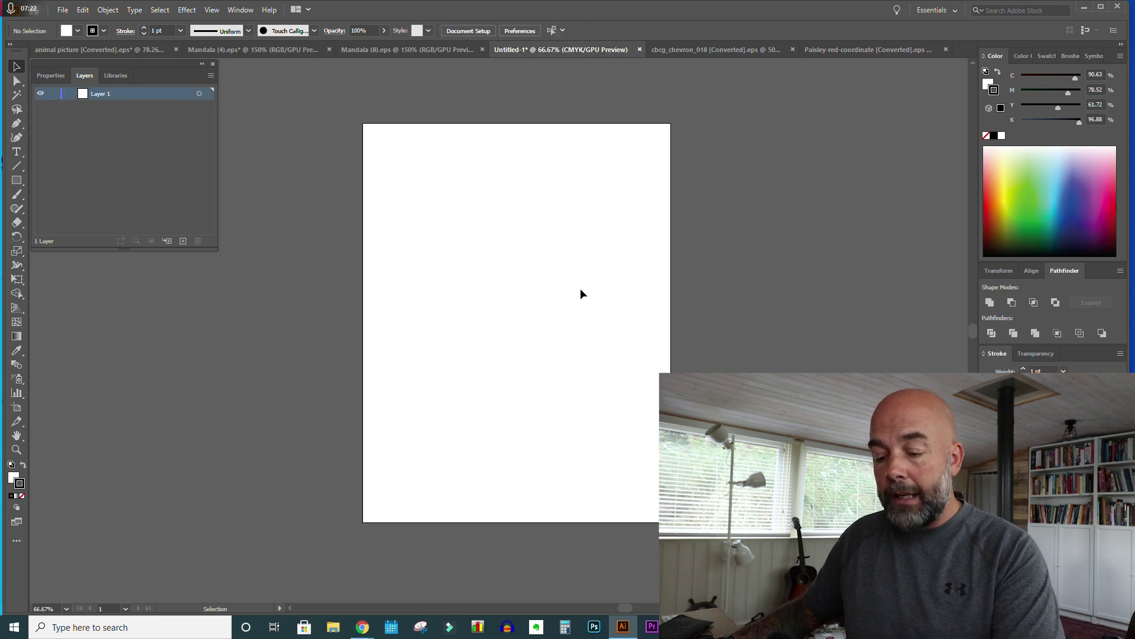
key(ctrl+v)
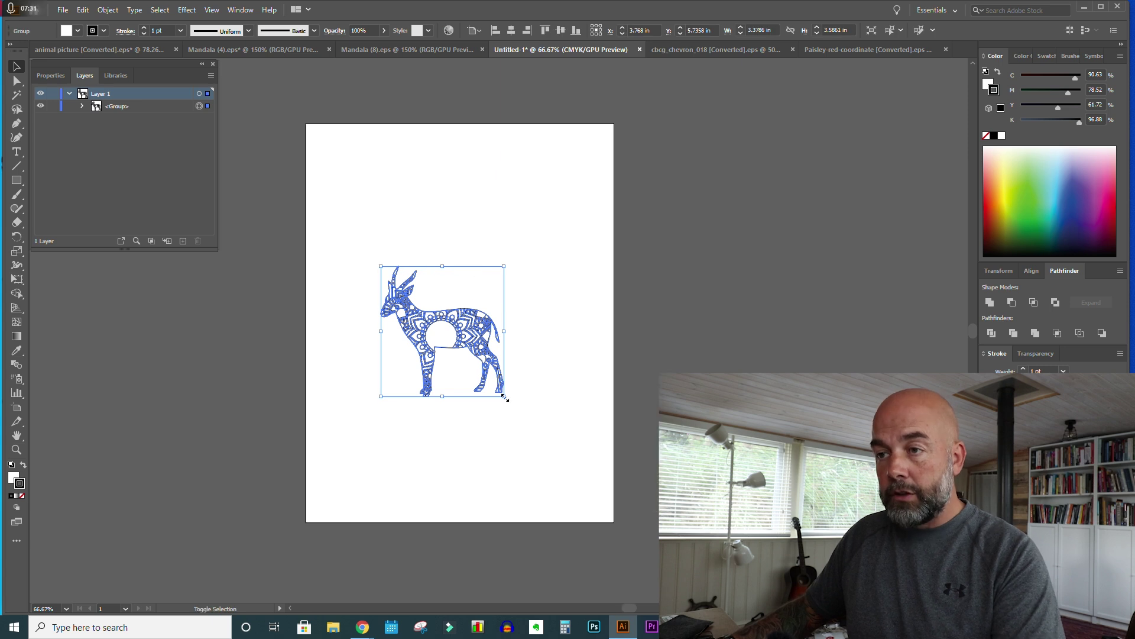
- Enlarge and centre the antelope so it nearly fills the page width with small margins, and hide its group
drag(505, 397, 661, 575)
drag(552, 401, 493, 316)
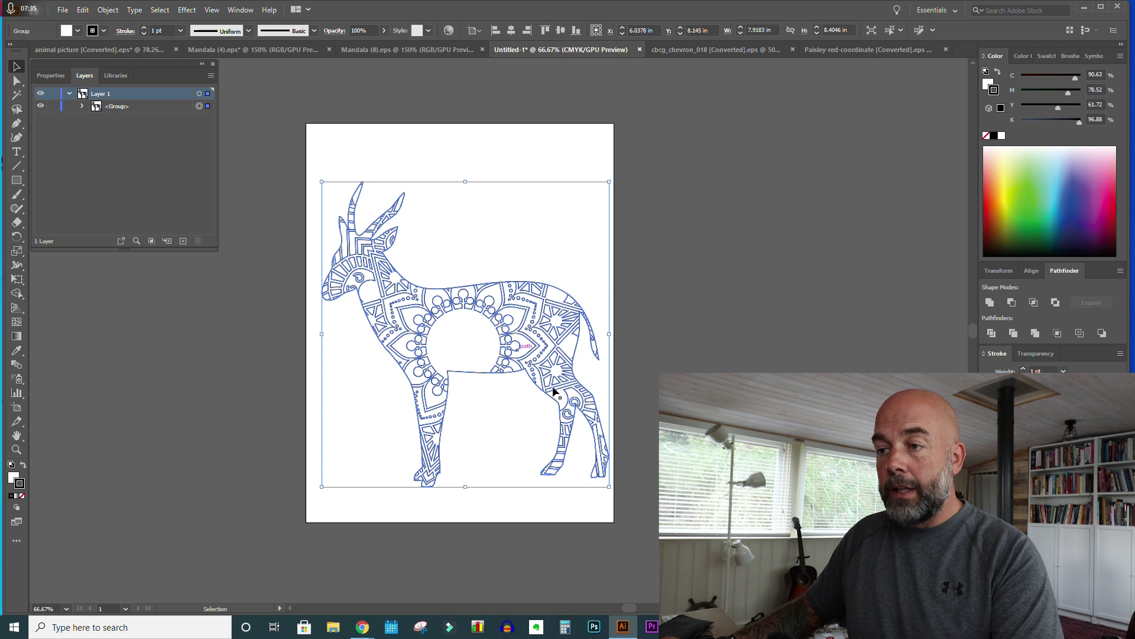
mouse_move(605, 488)
mouse_down()
mouse_move(621, 482)
mouse_move(595, 469)
mouse_up()
drag(493, 323, 496, 327)
click(636, 339)
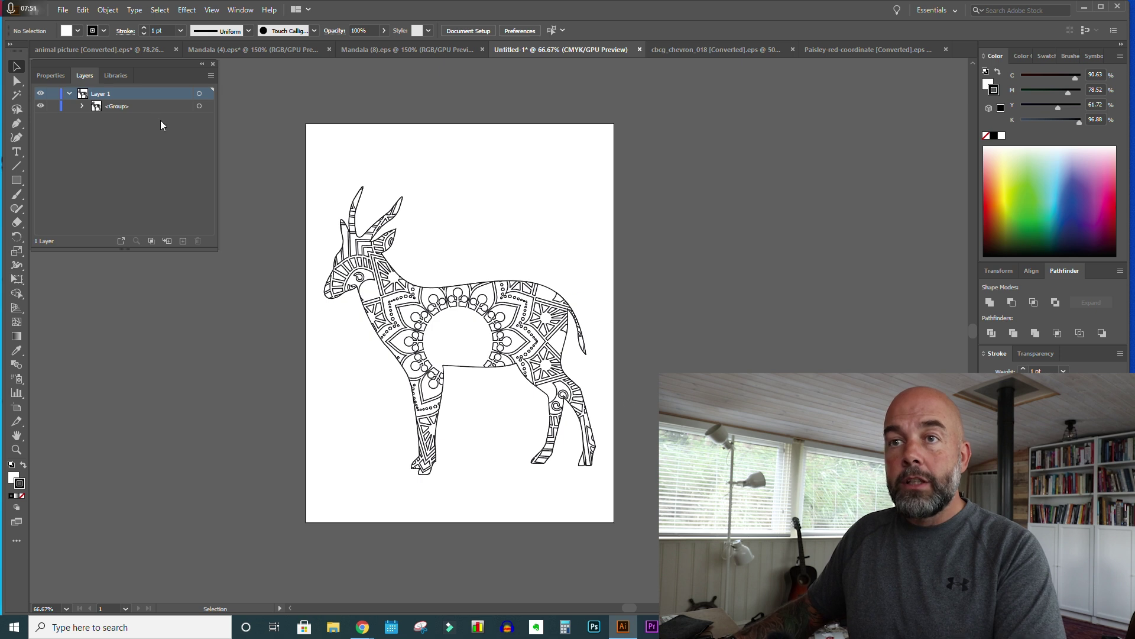
click(40, 106)
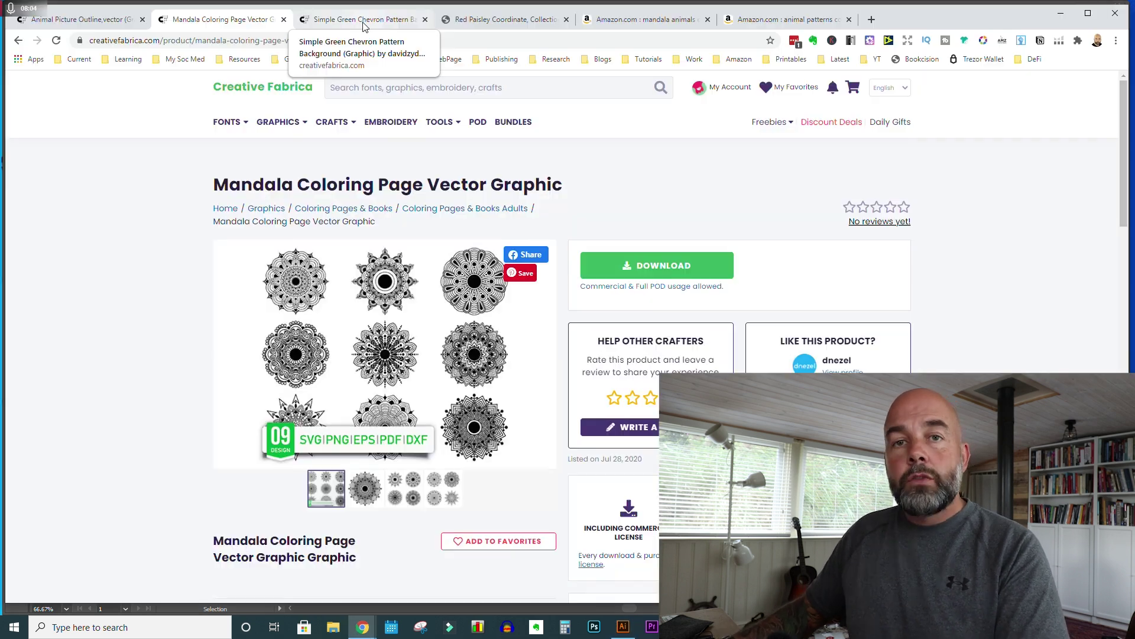
- View the Simple Green Chevron Pattern and Red Paisley Coordinate pages in the browser and return to Illustrator
click(363, 23)
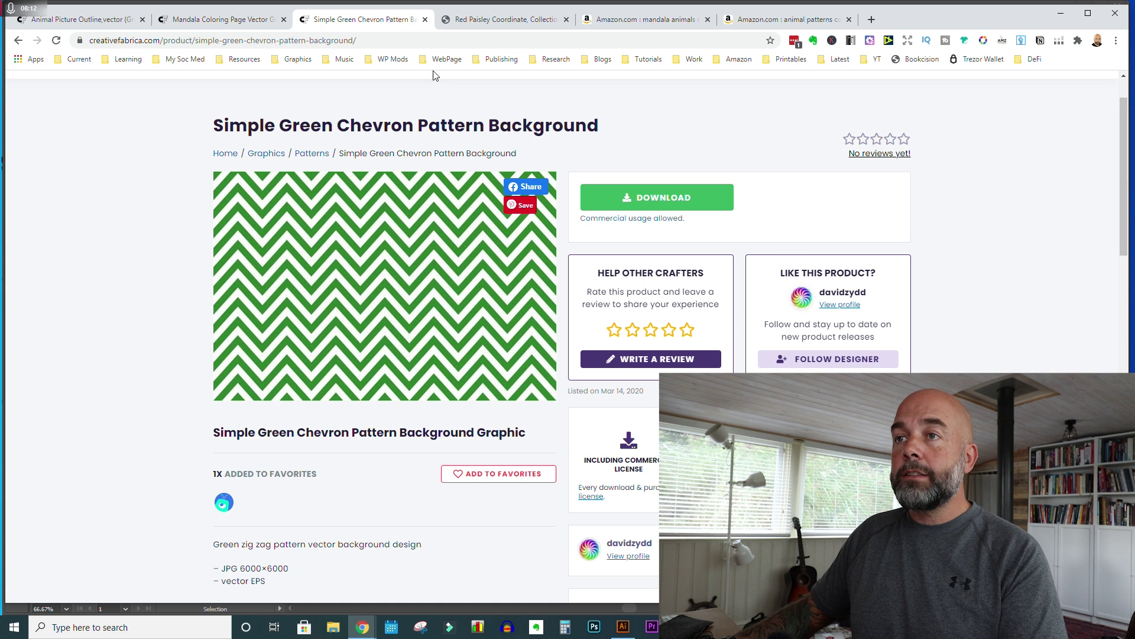
click(477, 23)
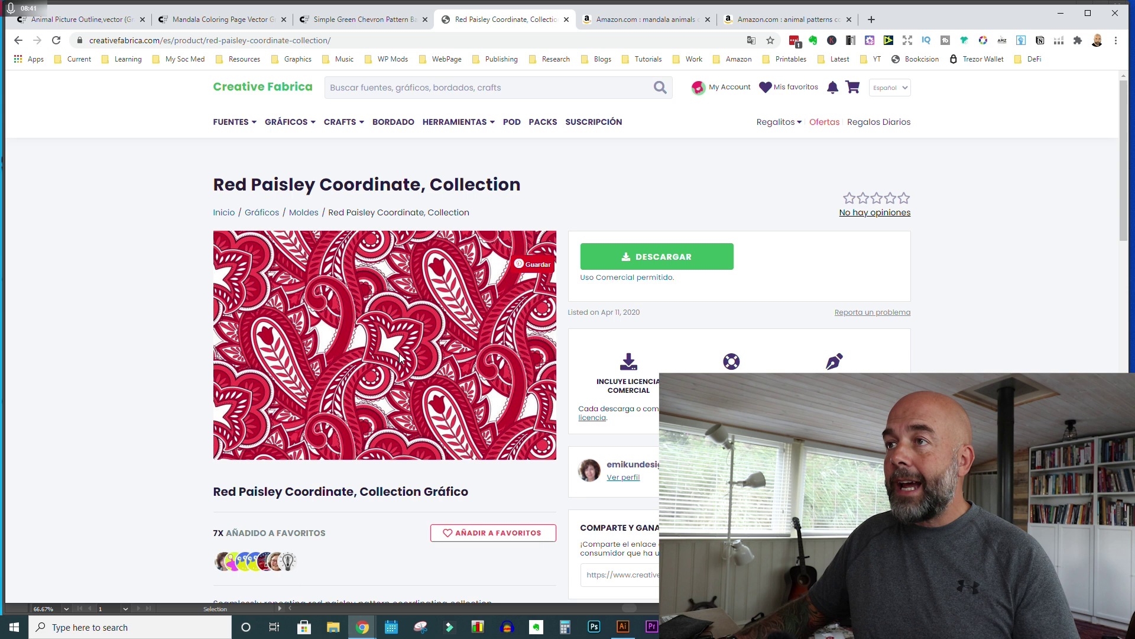
key(super+Tab)
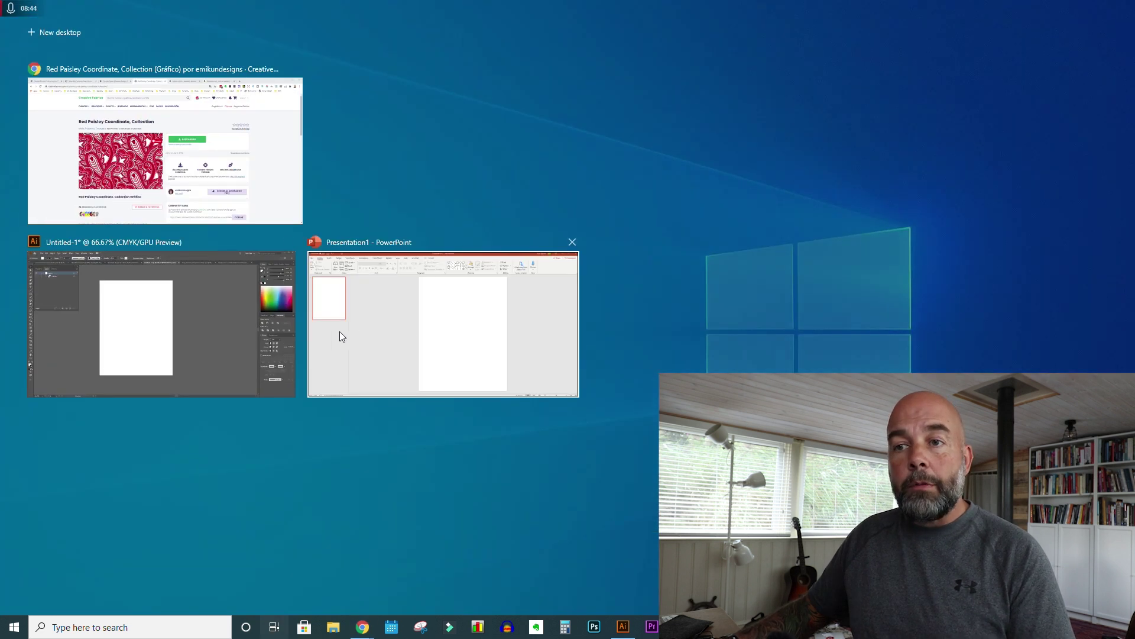
click(211, 322)
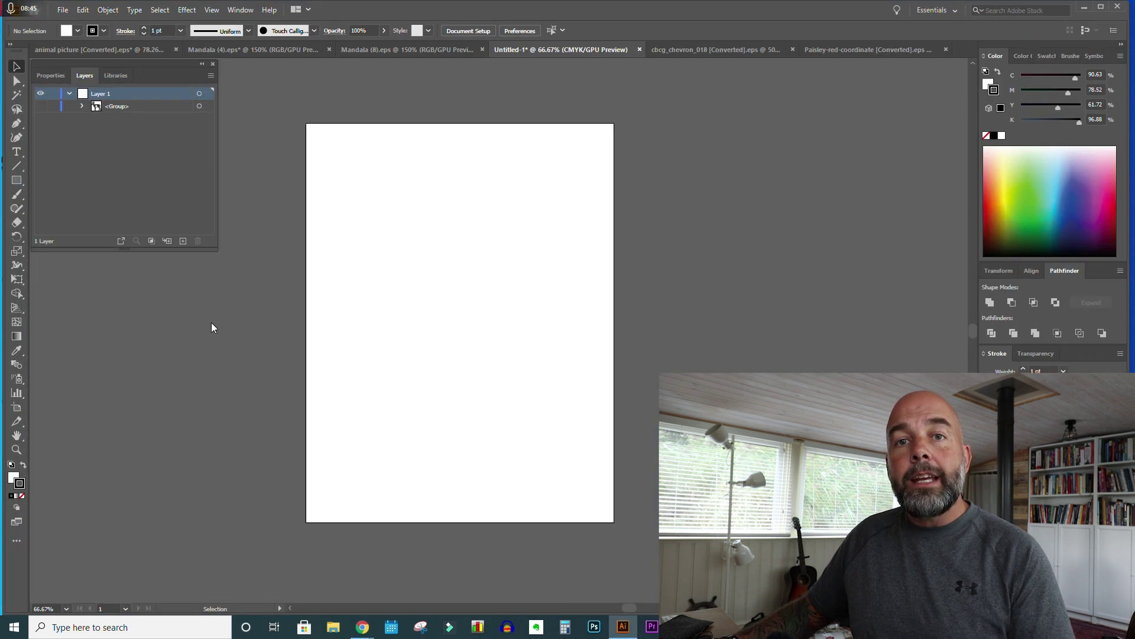
- Copy the red paisley pattern group from the Paisley-red-coordinate document into Untitled-1
click(872, 49)
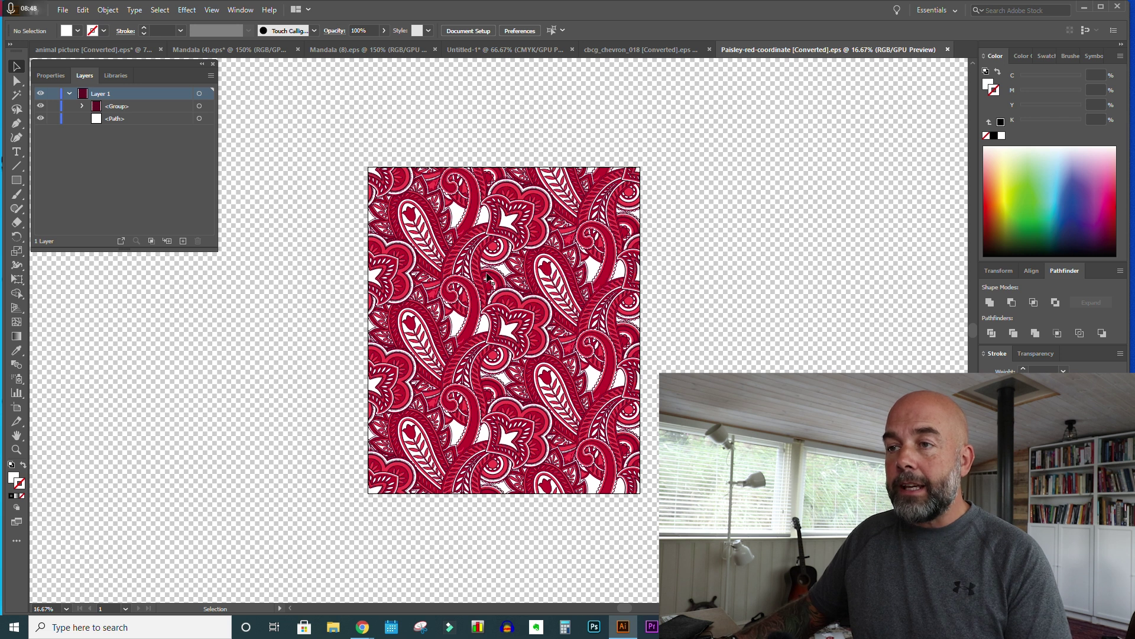
click(488, 278)
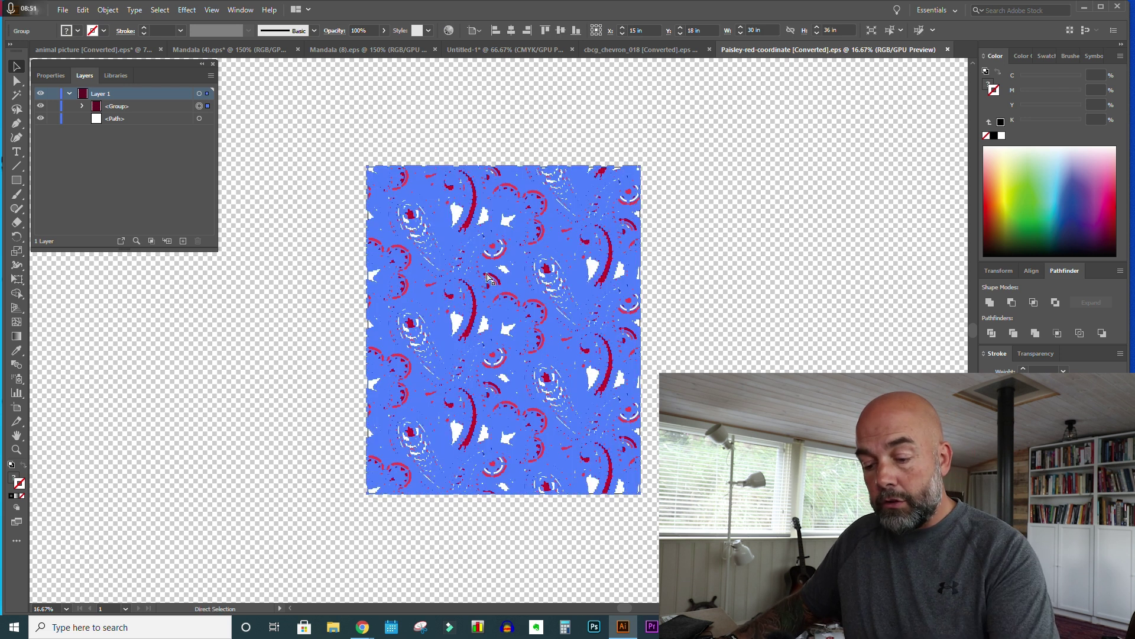
click(520, 51)
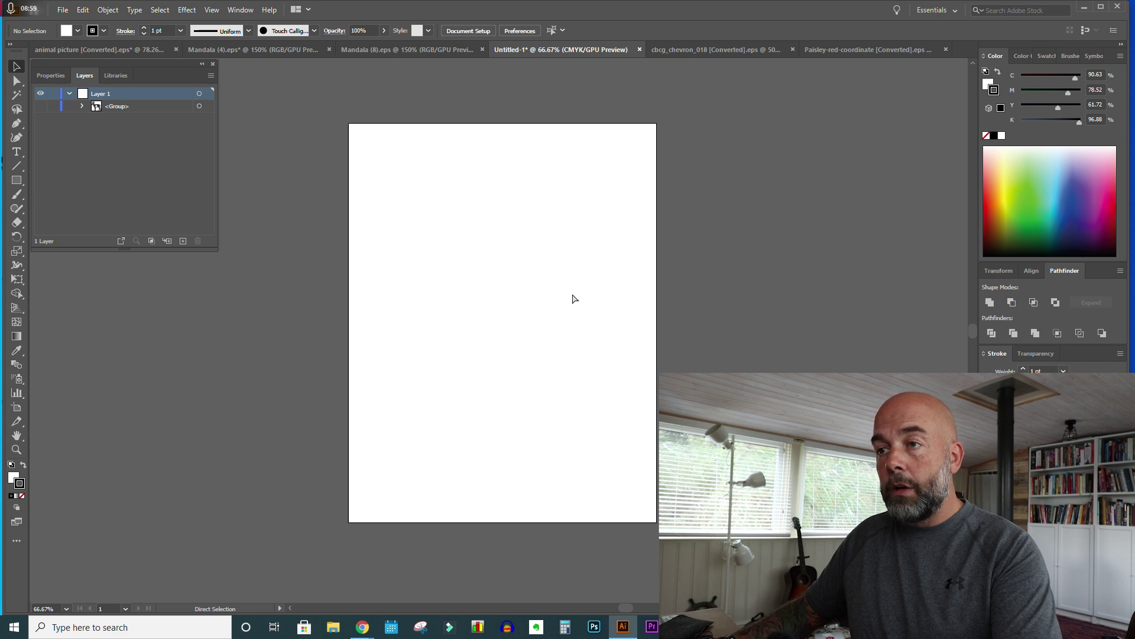
key(ctrl+v)
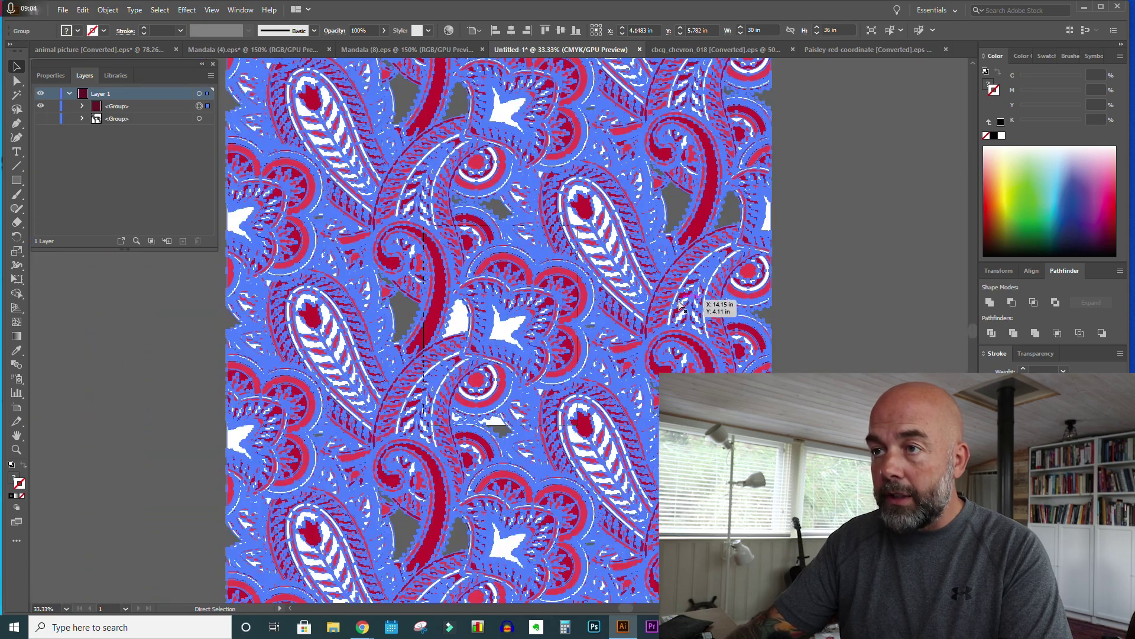
- Scale the paisley pattern down to about 13.1 by 15.7 in and move it over the page
key(ctrl+minus)
key(v)
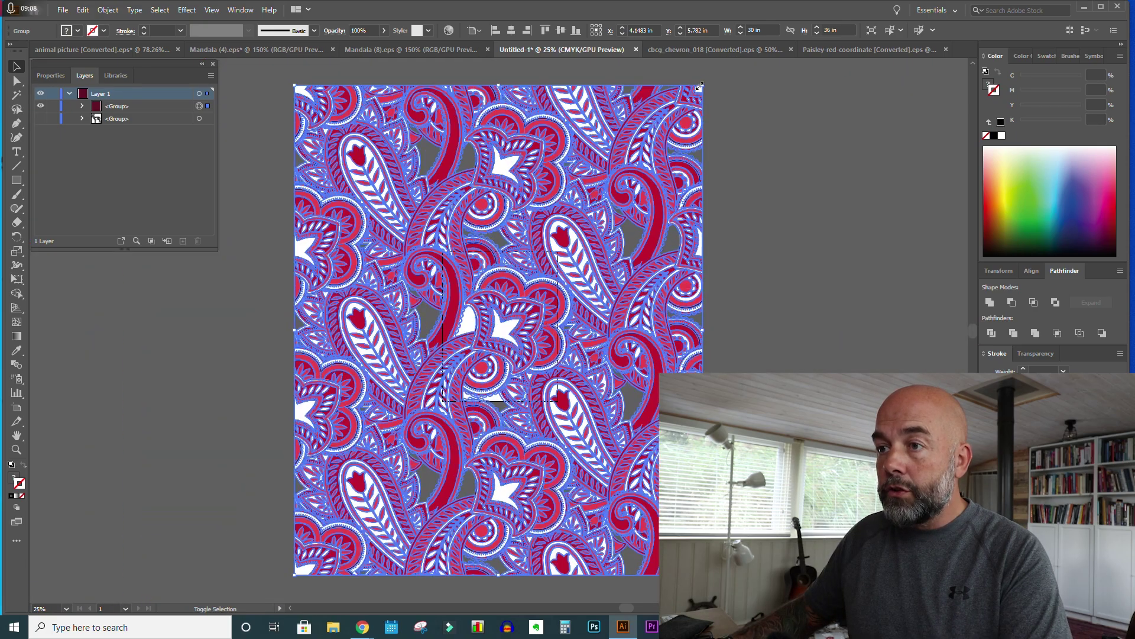
drag(703, 85, 472, 290)
drag(405, 422, 514, 288)
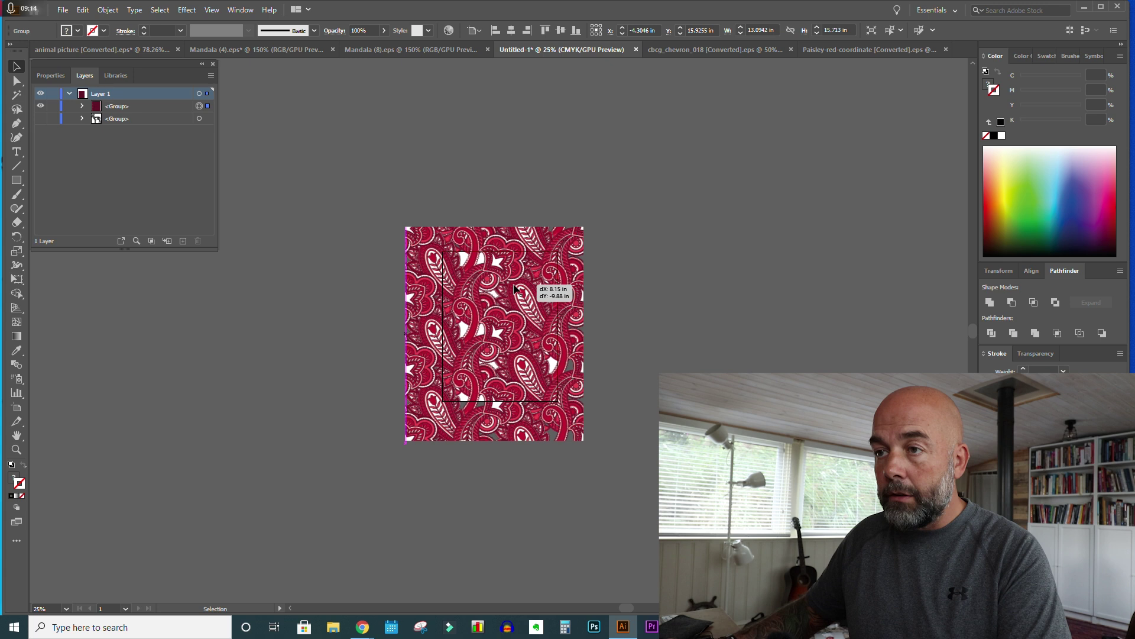
- Place the paisley pattern over the whole page and recolour it with a white fill and black stroke
drag(513, 289, 514, 288)
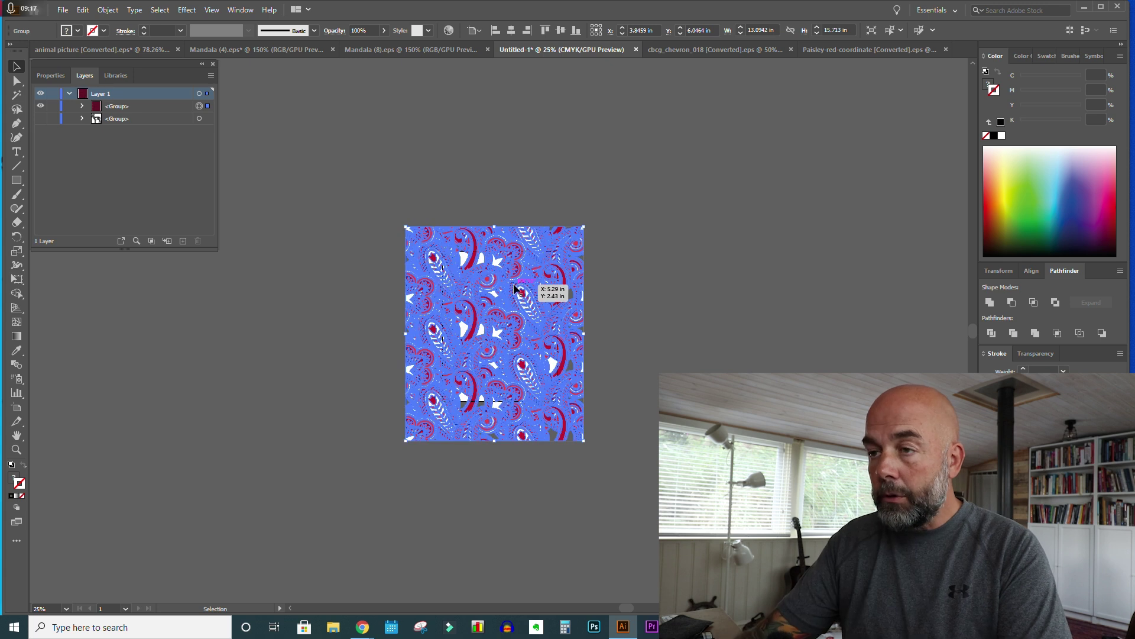
key(ctrl+=)
key(ctrl+=)
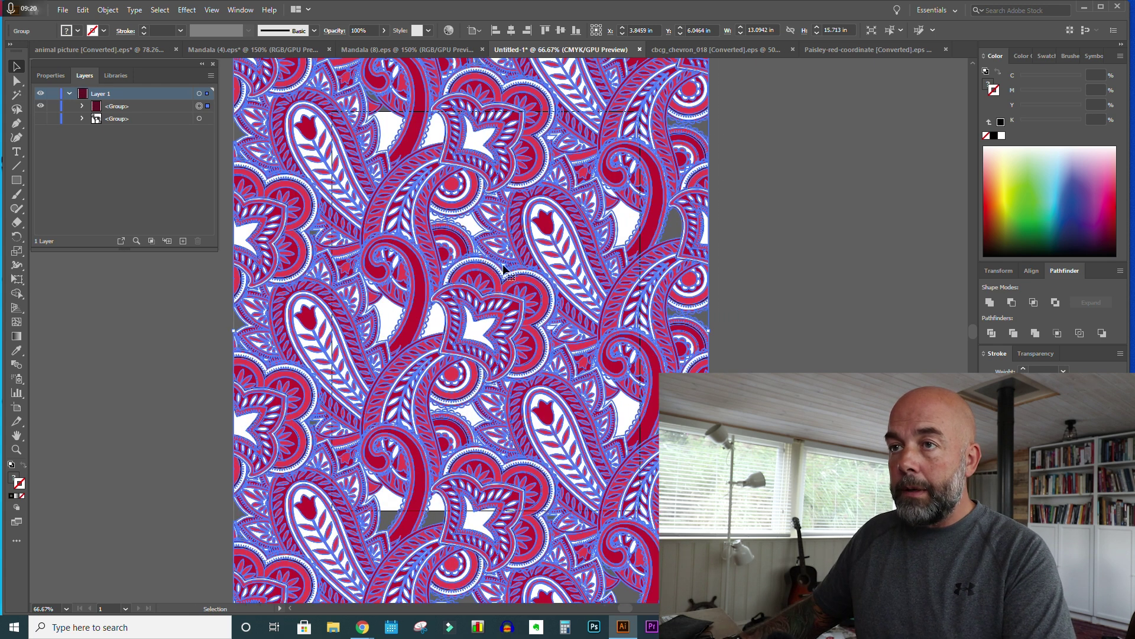
scroll(503, 269, right, 2)
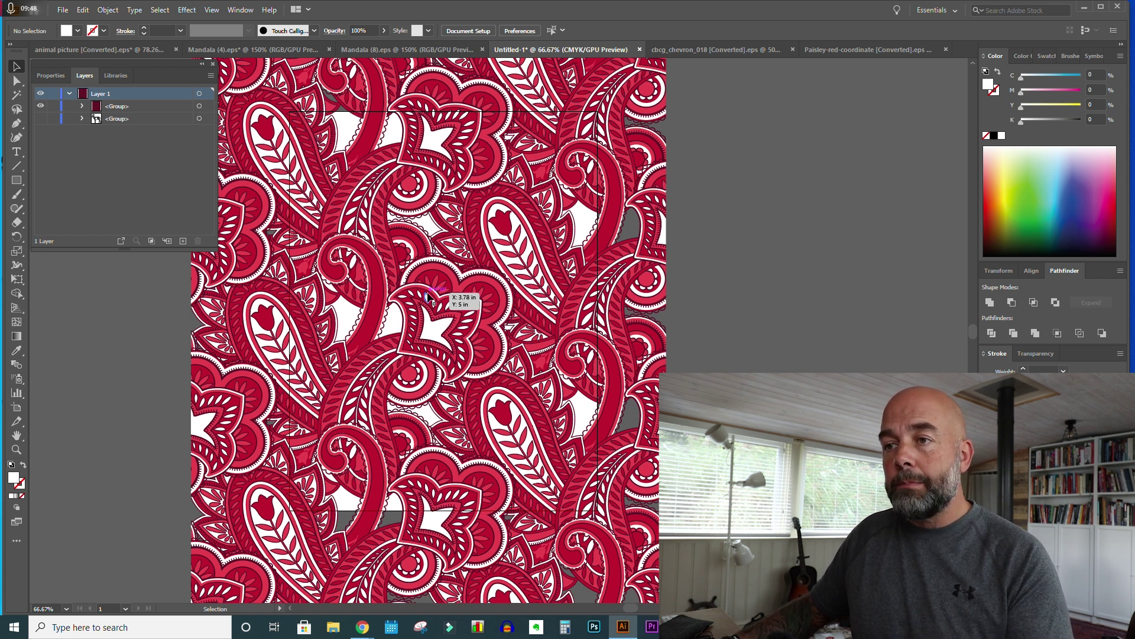
click(430, 299)
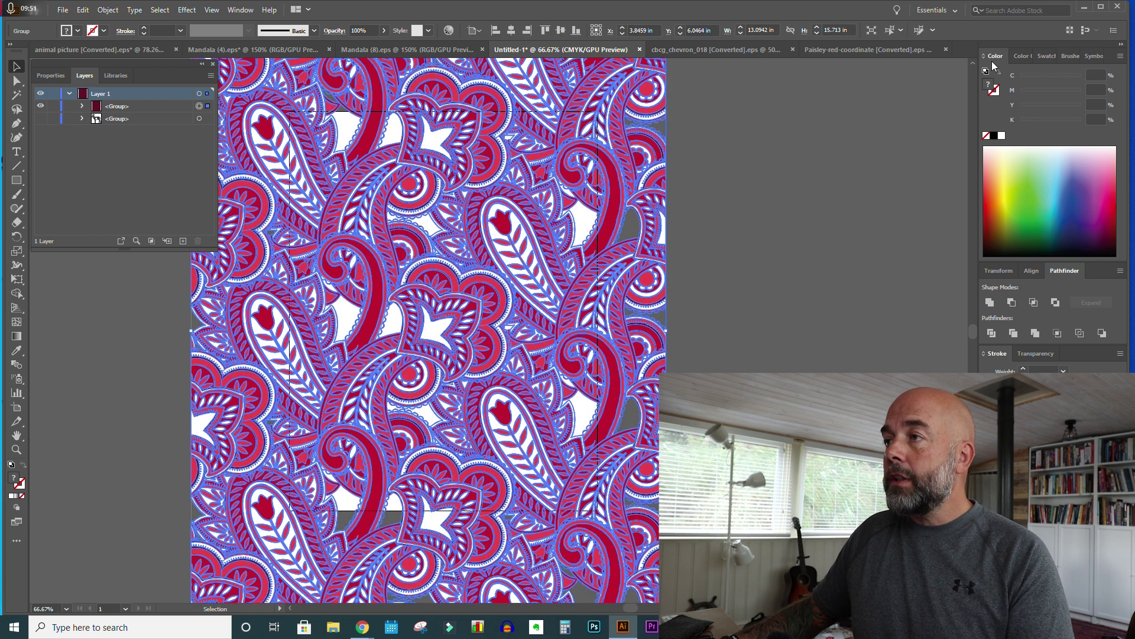
click(1002, 136)
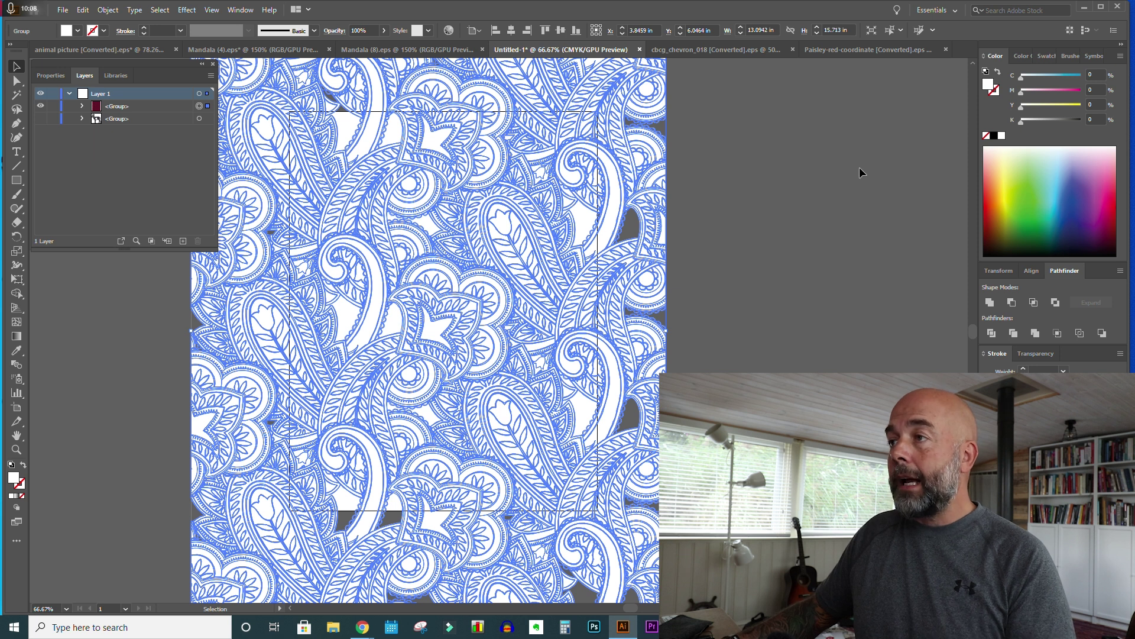
click(997, 93)
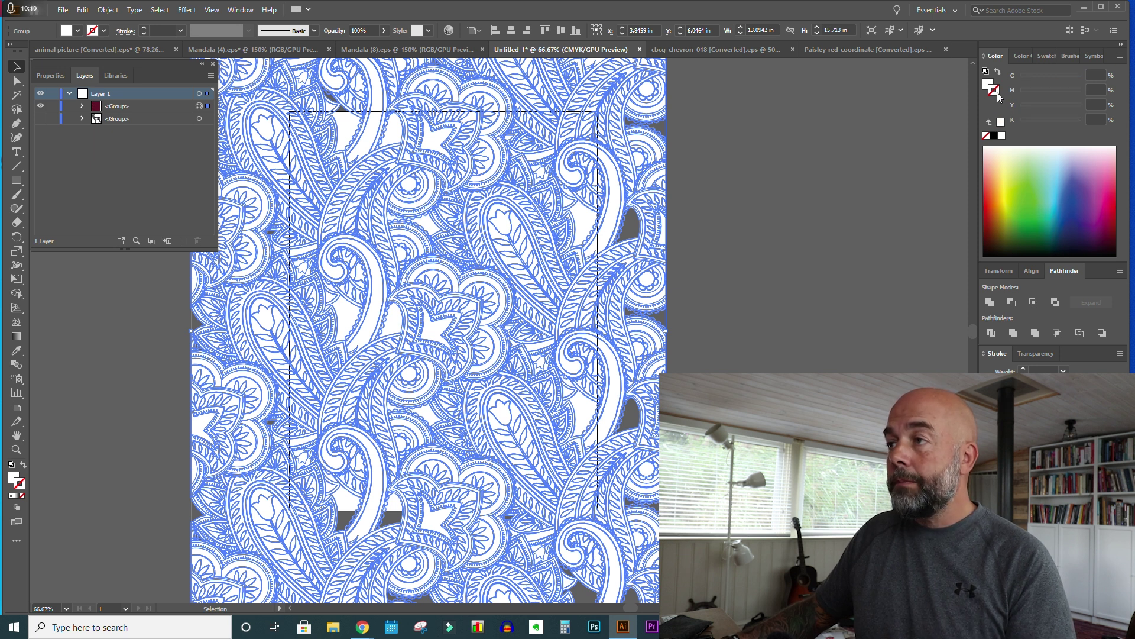
click(994, 136)
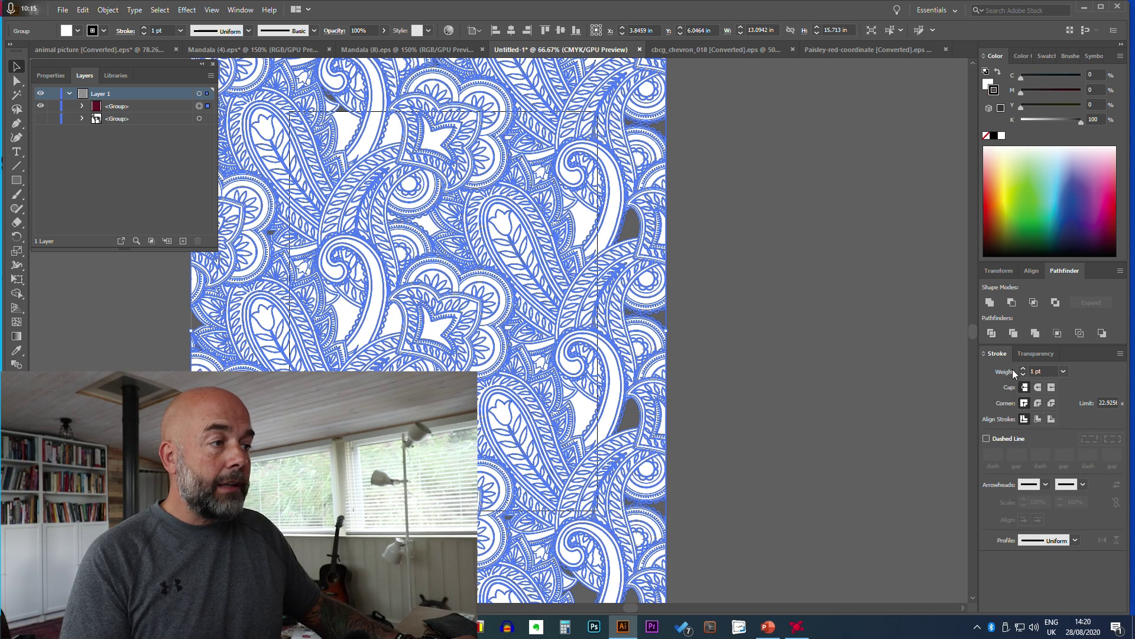
- Try a heavier 4 pt stroke on the paisley pattern and return the weight to 1 pt
click(1023, 368)
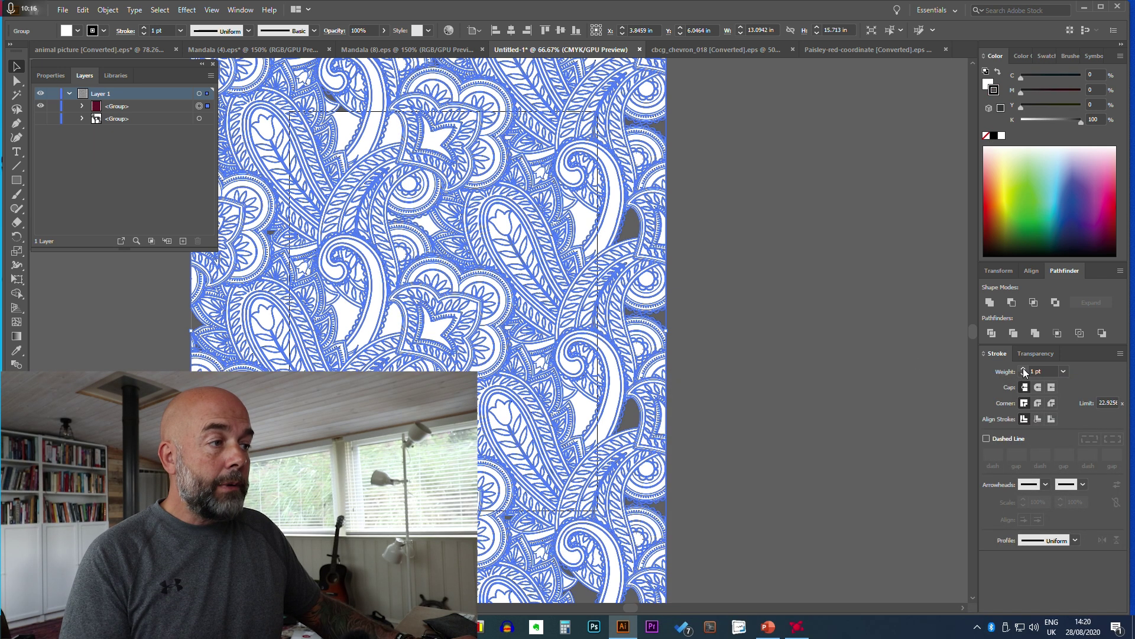
click(1024, 369)
click(1024, 369)
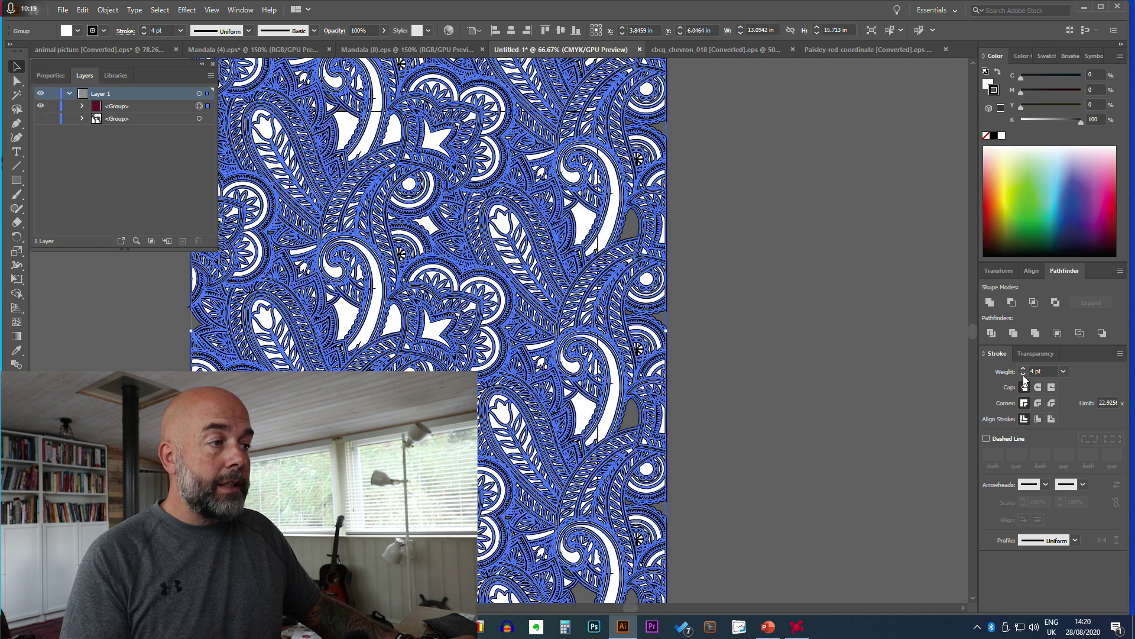
click(1024, 376)
click(1024, 376)
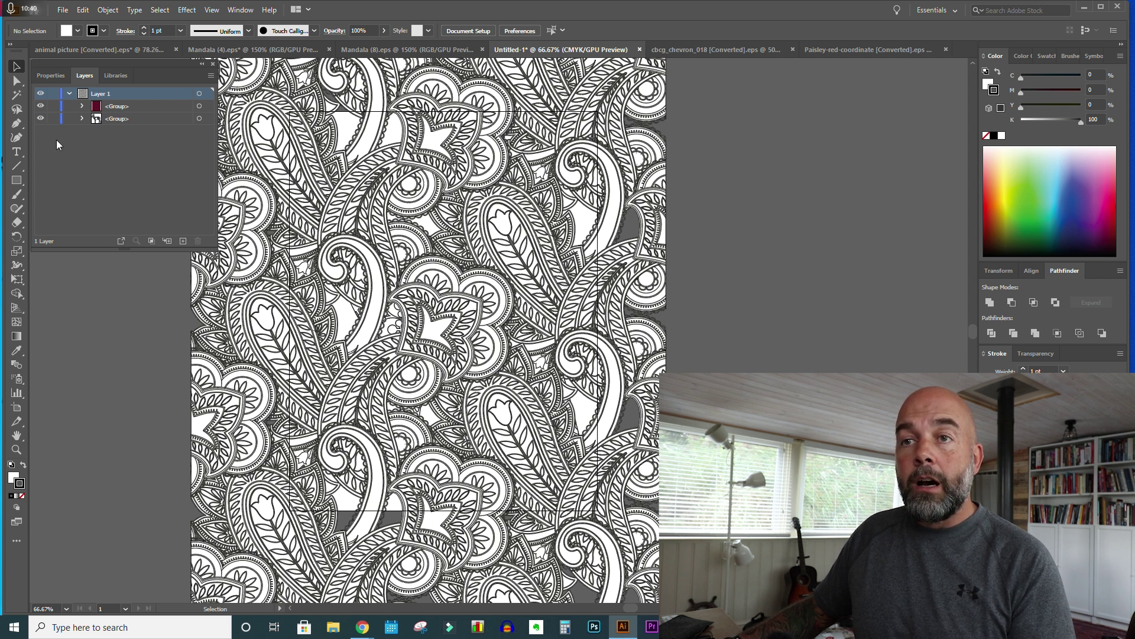
- Bring the antelope group in front of the paisley pattern and move it slightly down the page
click(129, 118)
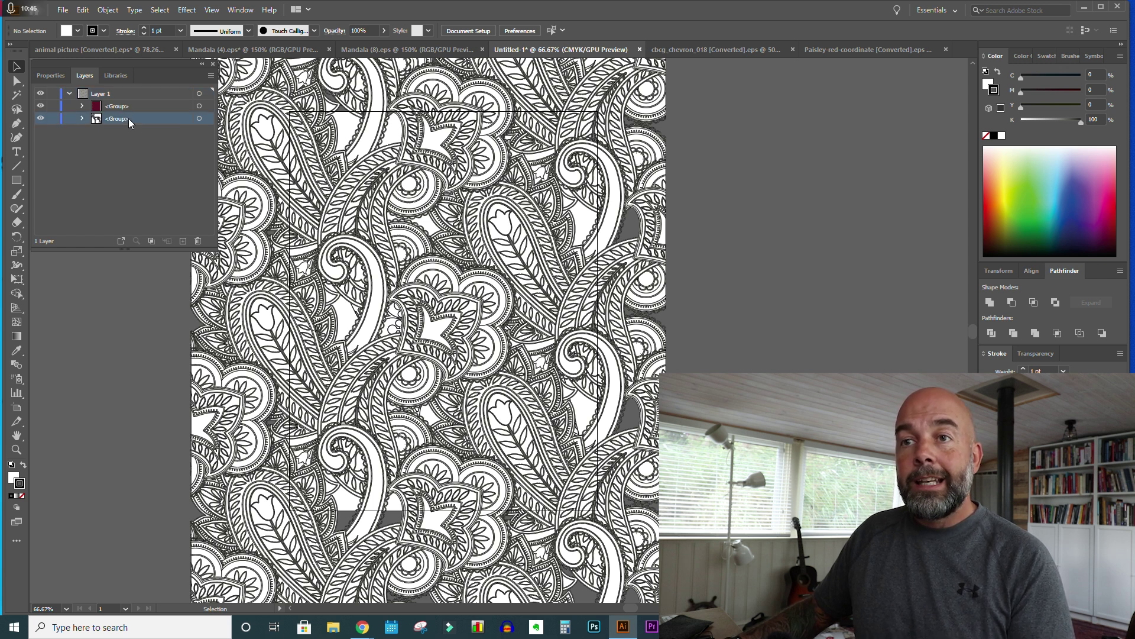
drag(128, 119, 129, 106)
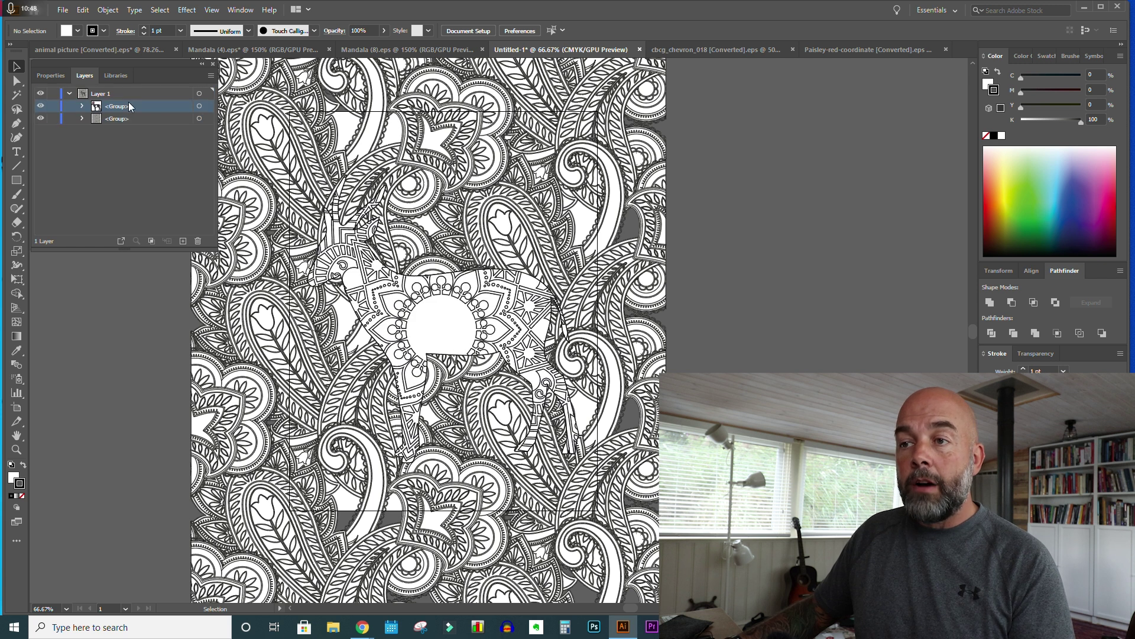
mouse_move(410, 321)
mouse_down()
mouse_move(392, 326)
mouse_move(411, 340)
mouse_up()
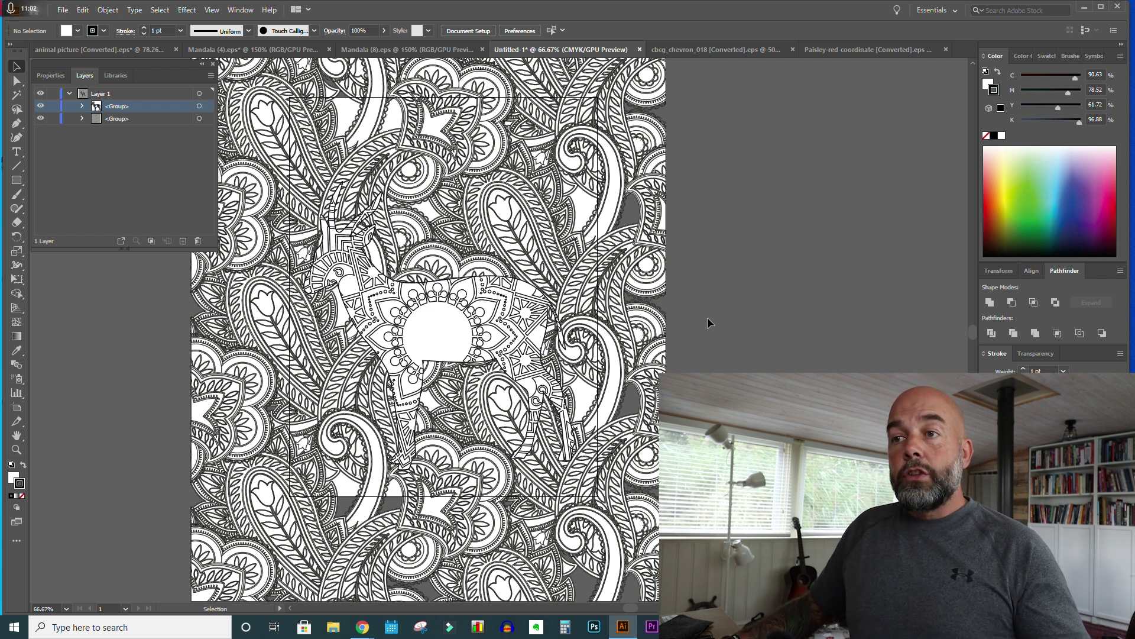
- Export the artboard as a PNG named "animal mandal 3" in the KDP Interiors folder at High (300 ppi) with a transparent background
click(62, 10)
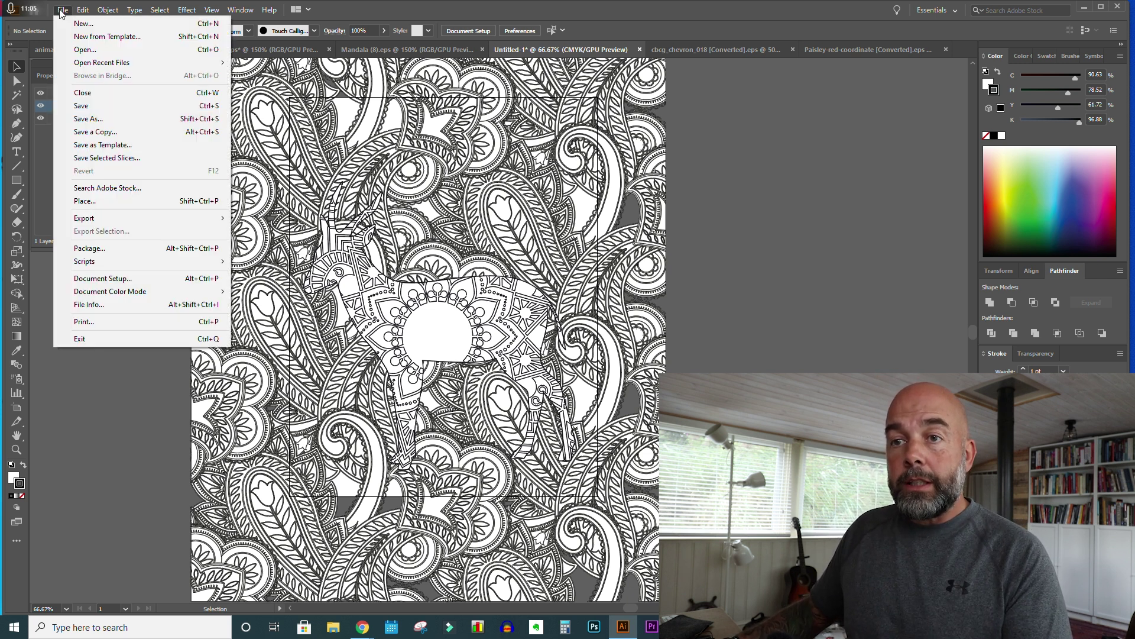
mouse_move(89, 218)
click(248, 236)
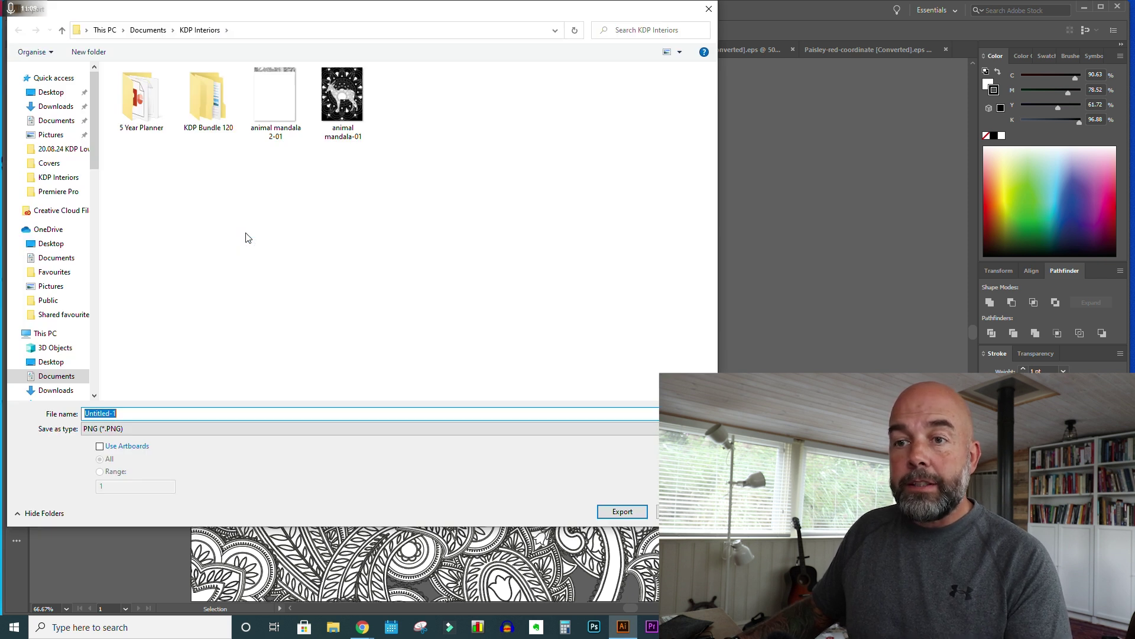
click(100, 447)
click(127, 413)
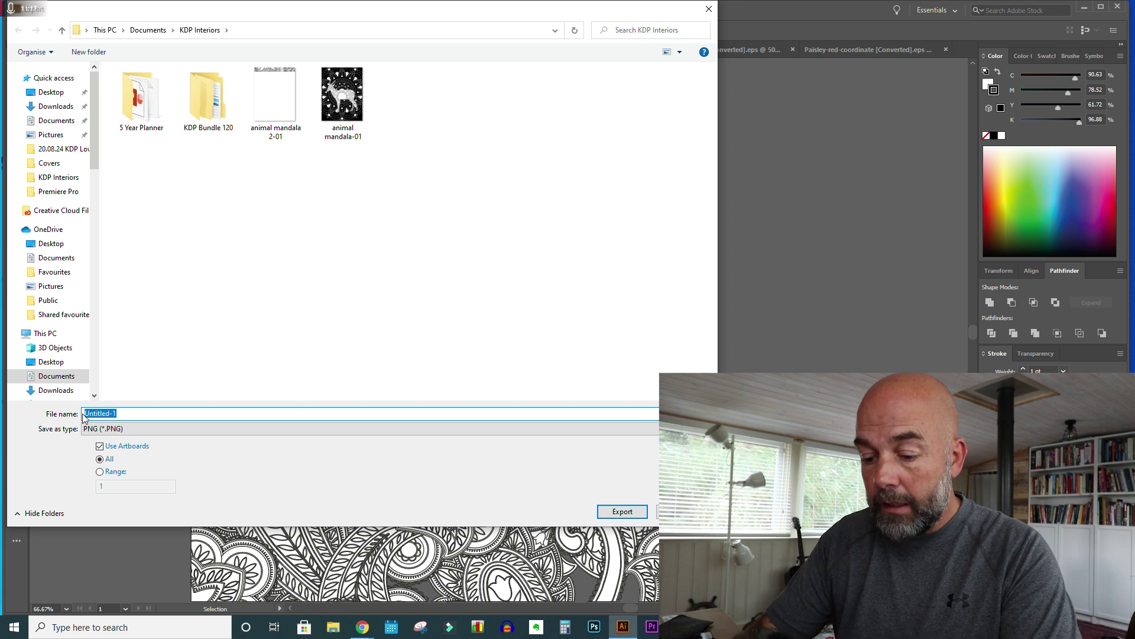
text(animal mandal 3)
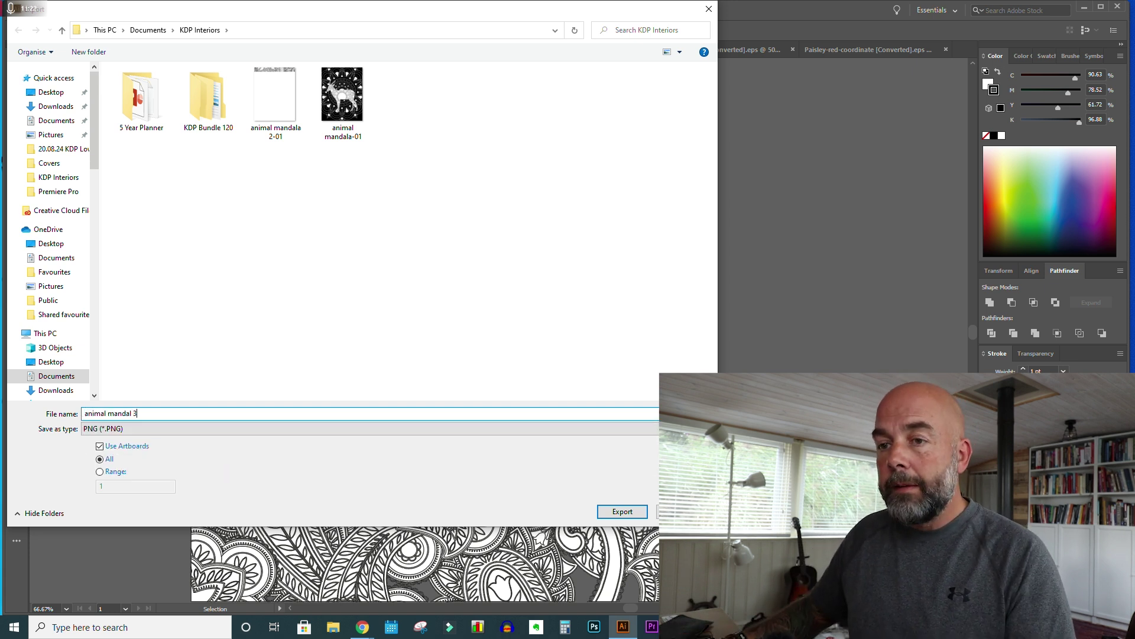
click(615, 517)
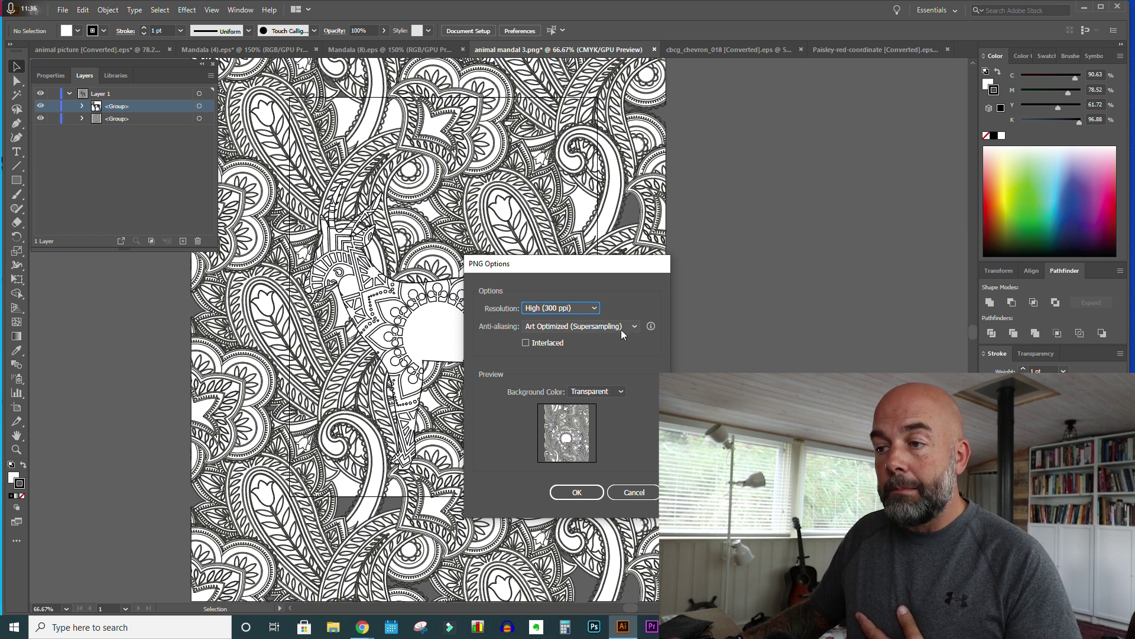
click(577, 494)
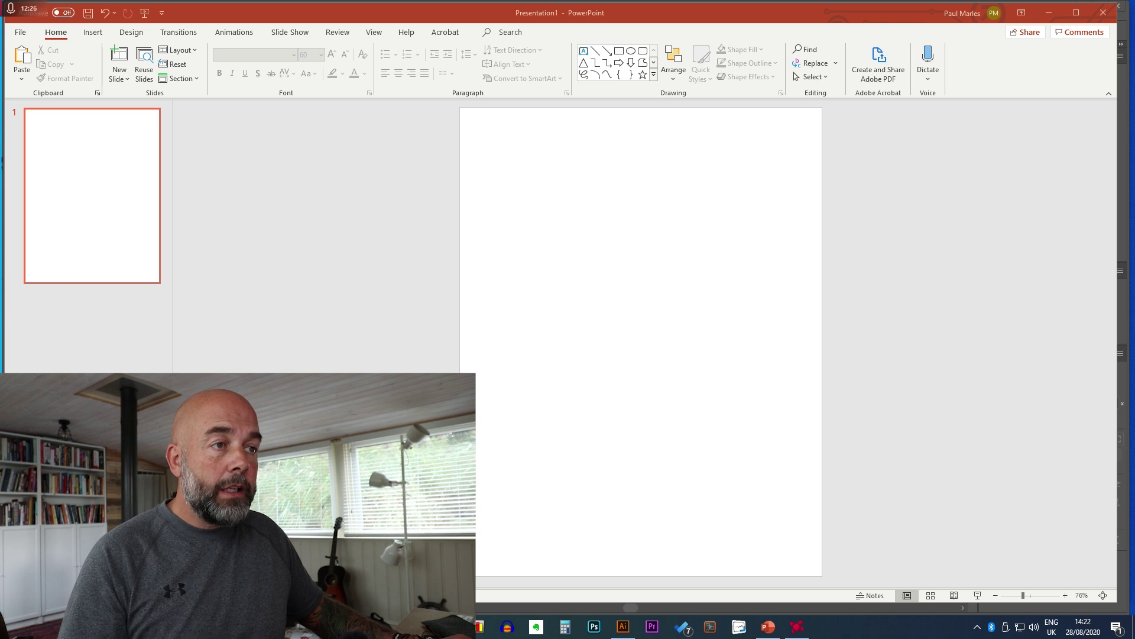
- Switch to PowerPoint and paste the exported antelope and paisley picture onto the blank slide
key(ctrl+v)
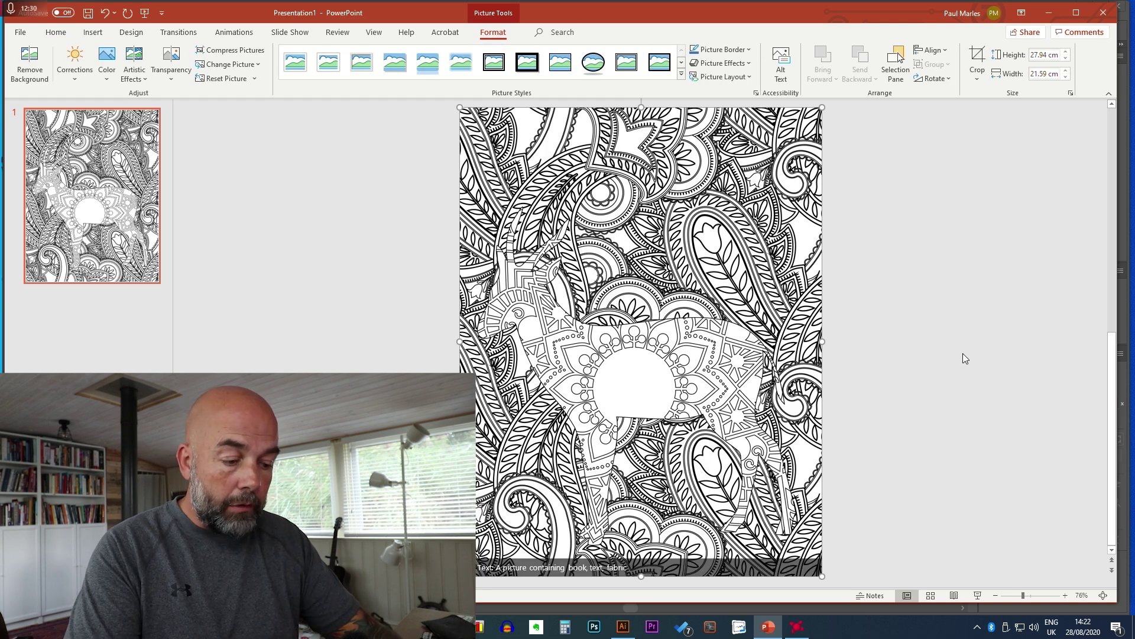
click(999, 358)
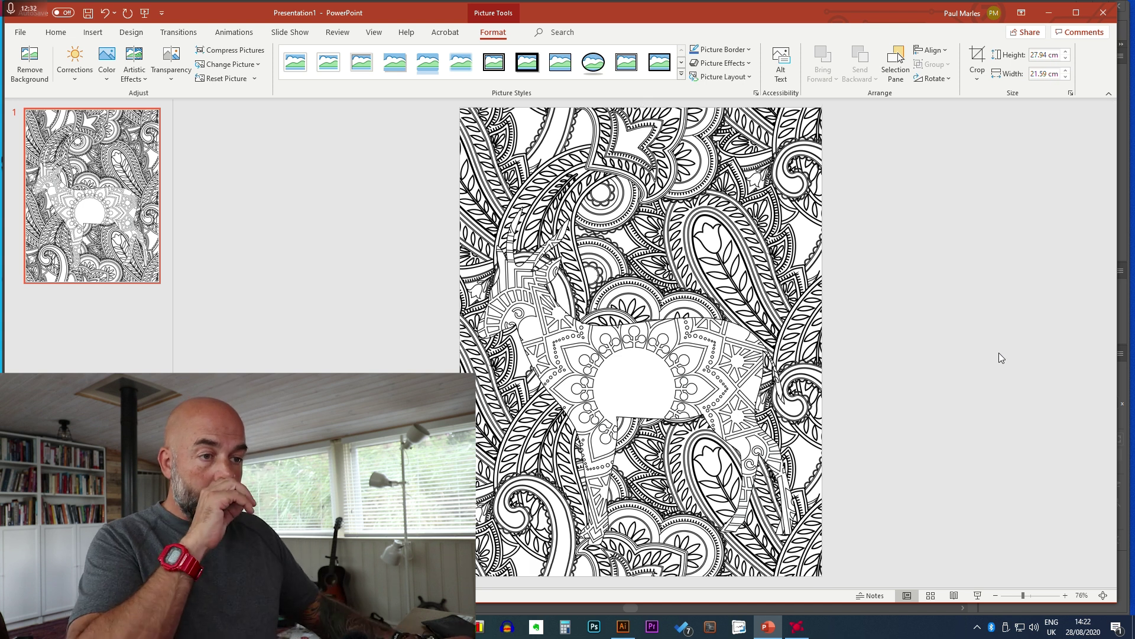